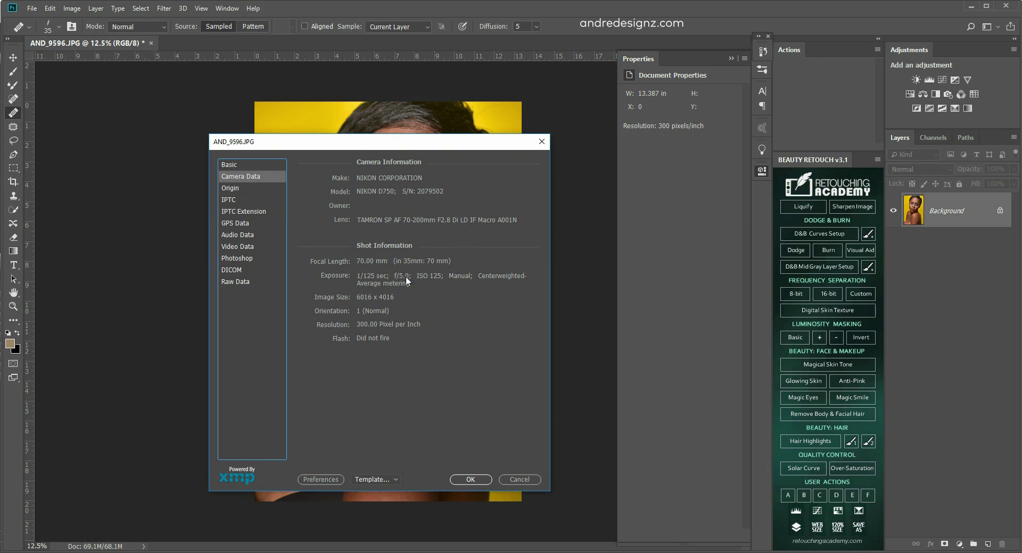
Step: Close the photo's camera information without changes and look over the full portrait
{"action": "left_click", "coordinate": [521, 480]}
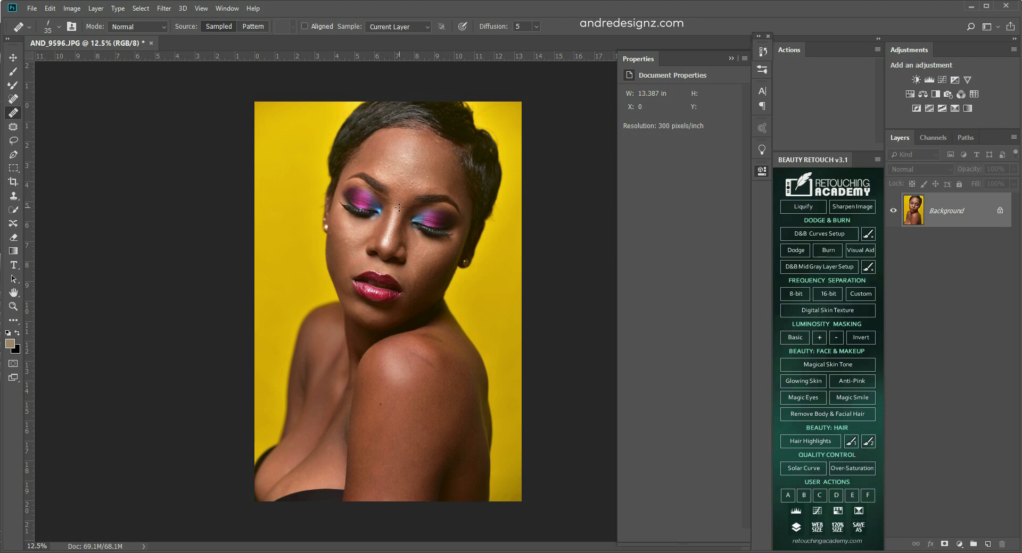
{"action": "scroll", "coordinate": [404, 208], "scroll_direction": "up", "scroll_amount": 5}
{"action": "scroll", "coordinate": [404, 207], "scroll_direction": "down", "scroll_amount": 5}
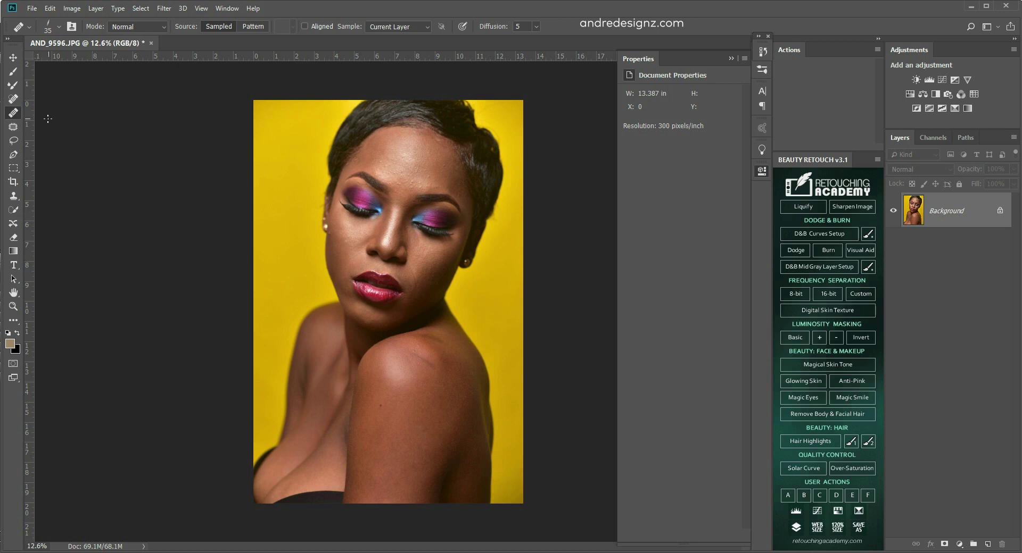
Step: Load the FX-Ray_Retouch_CC action set from the Actions folder in Documents
{"action": "left_click", "coordinate": [878, 50]}
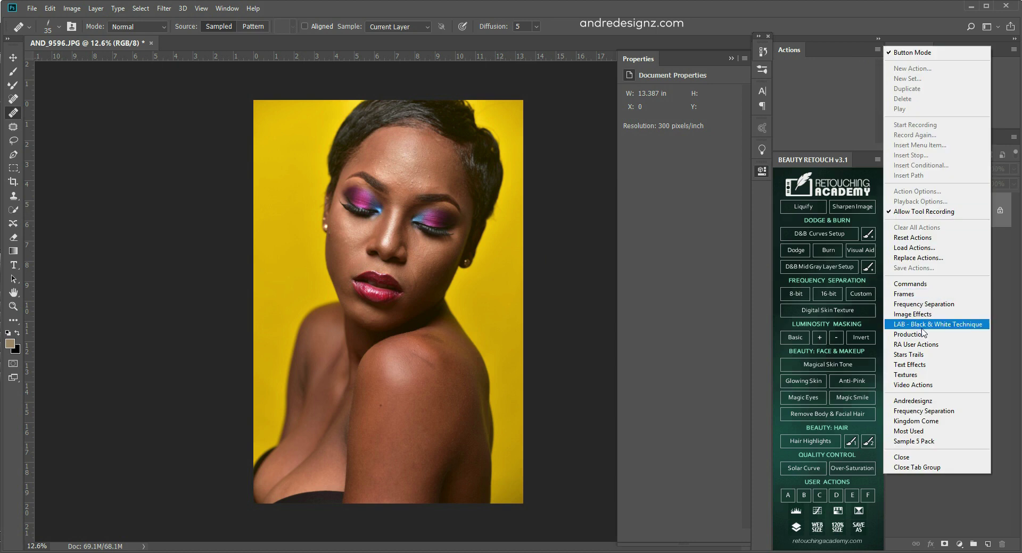
{"action": "left_click", "coordinate": [922, 252]}
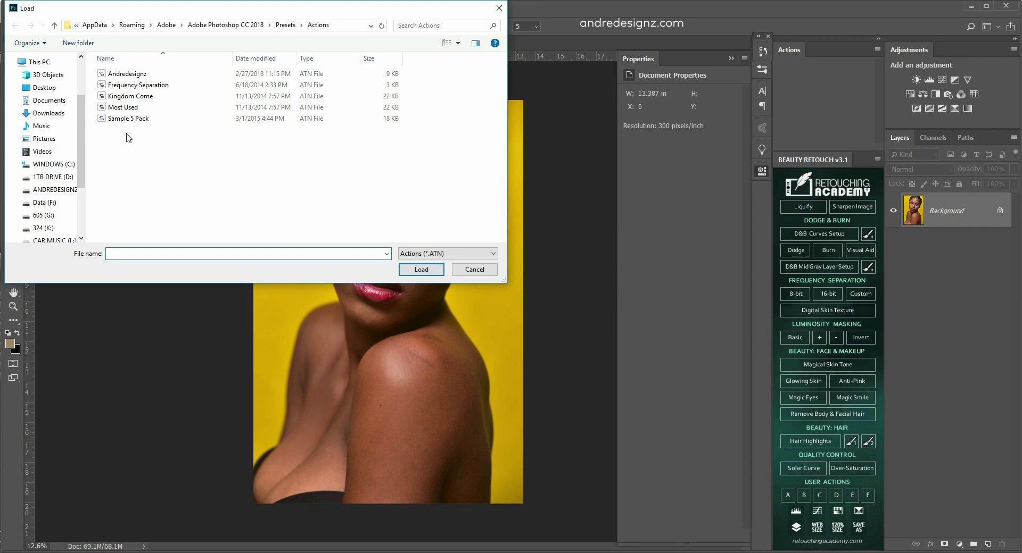
{"action": "left_click", "coordinate": [151, 87]}
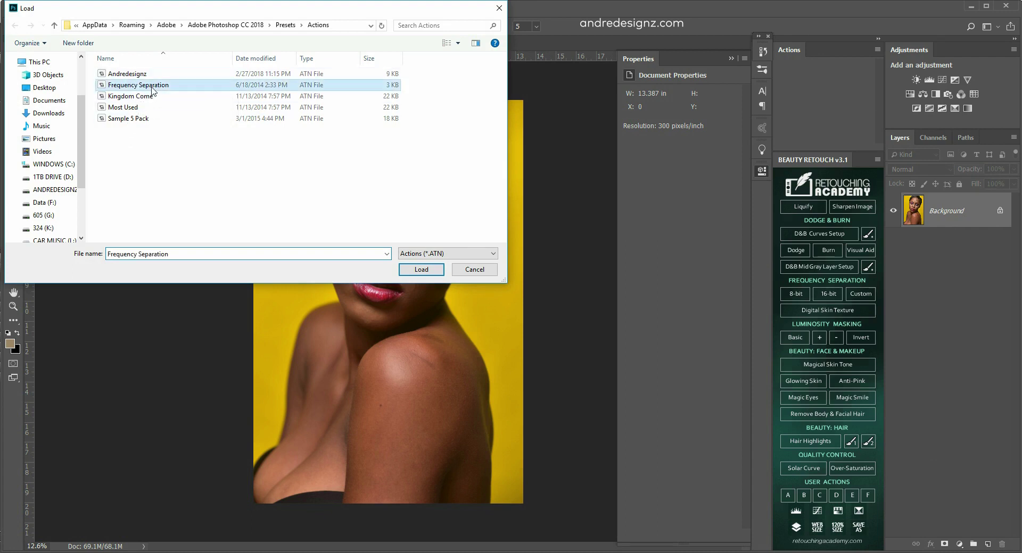
{"action": "left_click", "coordinate": [53, 113]}
{"action": "left_click", "coordinate": [62, 102]}
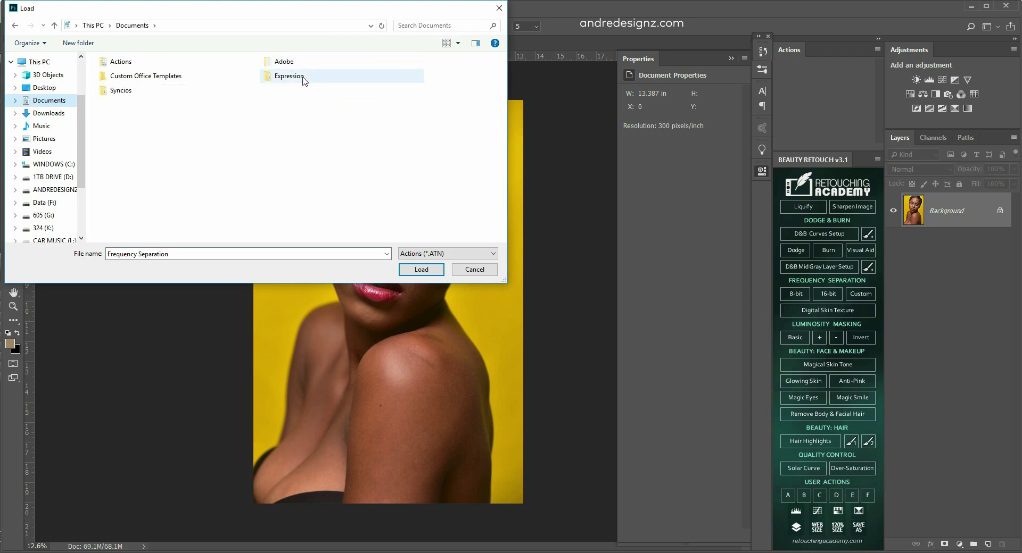
{"action": "double_click", "coordinate": [122, 62]}
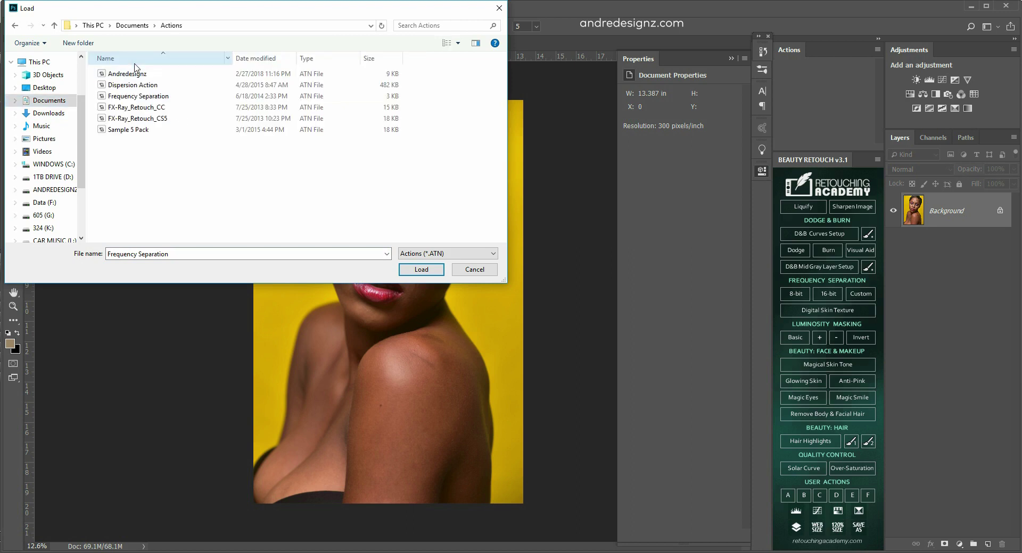
{"action": "left_click", "coordinate": [162, 113]}
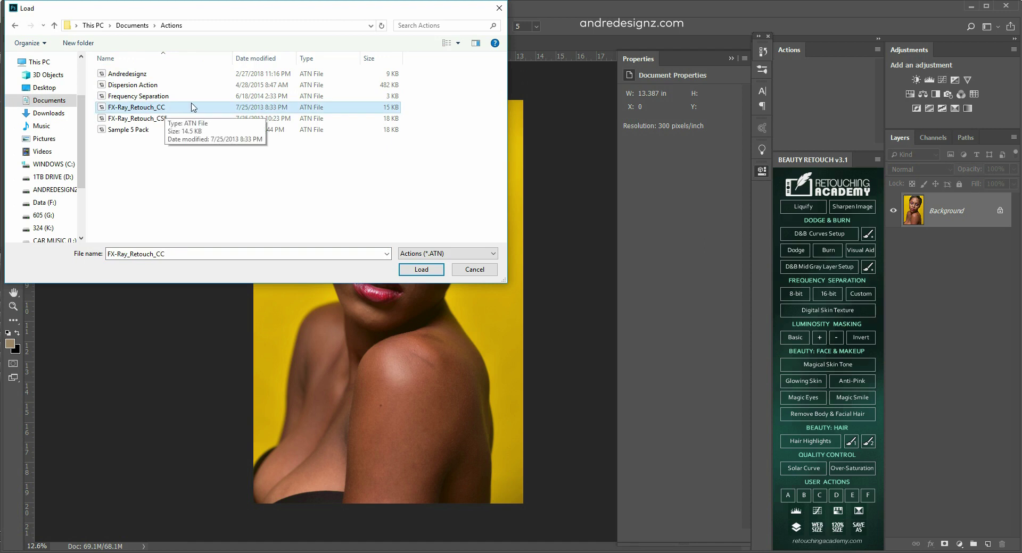
{"action": "left_click", "coordinate": [422, 270]}
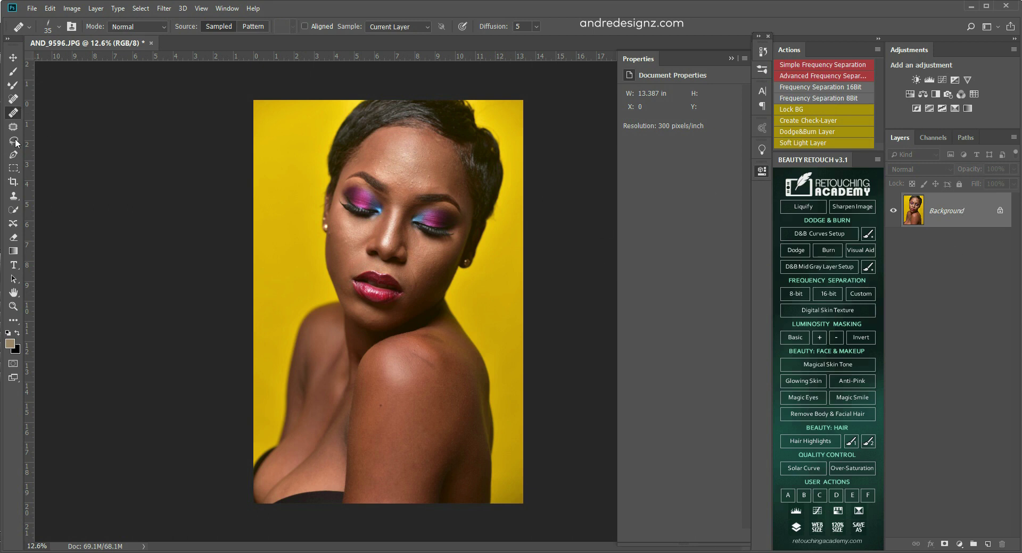
Step: Crop the portrait at a 4:5 ratio, tightly around the face and shoulders
{"action": "left_click", "coordinate": [16, 182]}
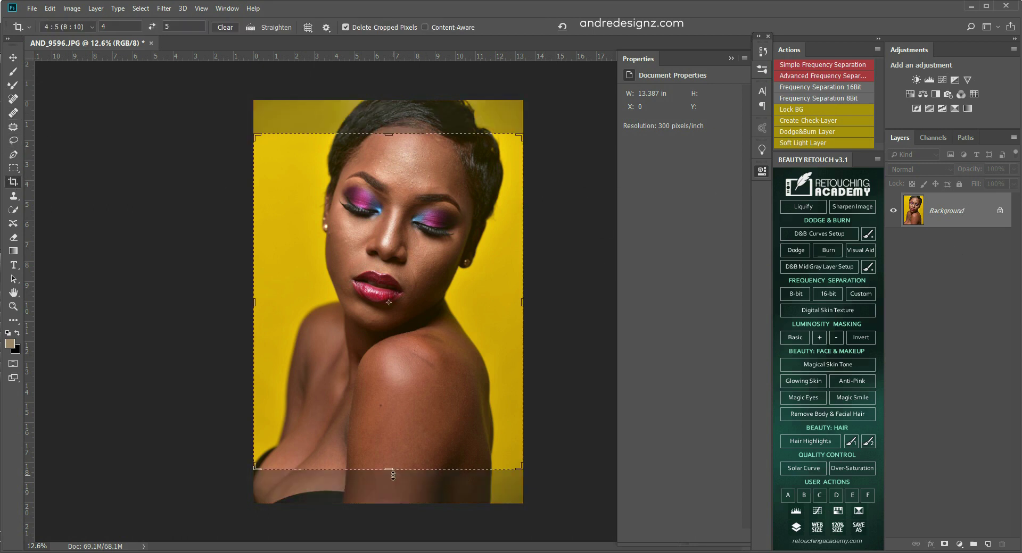
{"action": "left_click_drag", "start_coordinate": [390, 469], "coordinate": [388, 441]}
{"action": "mouse_move", "coordinate": [468, 412]}
{"action": "left_mouse_down"}
{"action": "mouse_move", "coordinate": [463, 425]}
{"action": "mouse_move", "coordinate": [468, 403]}
{"action": "left_mouse_up"}
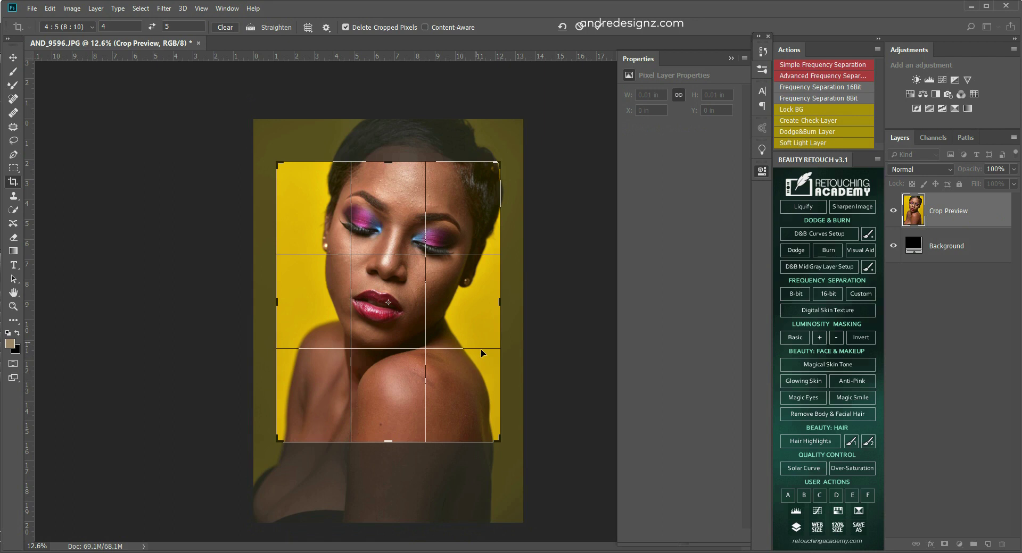
{"action": "left_click_drag", "start_coordinate": [500, 305], "coordinate": [489, 308]}
{"action": "mouse_move", "coordinate": [468, 335]}
{"action": "left_mouse_down"}
{"action": "mouse_move", "coordinate": [460, 324]}
{"action": "mouse_move", "coordinate": [482, 336]}
{"action": "left_mouse_up"}
{"action": "left_click_drag", "start_coordinate": [389, 435], "coordinate": [391, 423]}
{"action": "key", "text": "Return"}
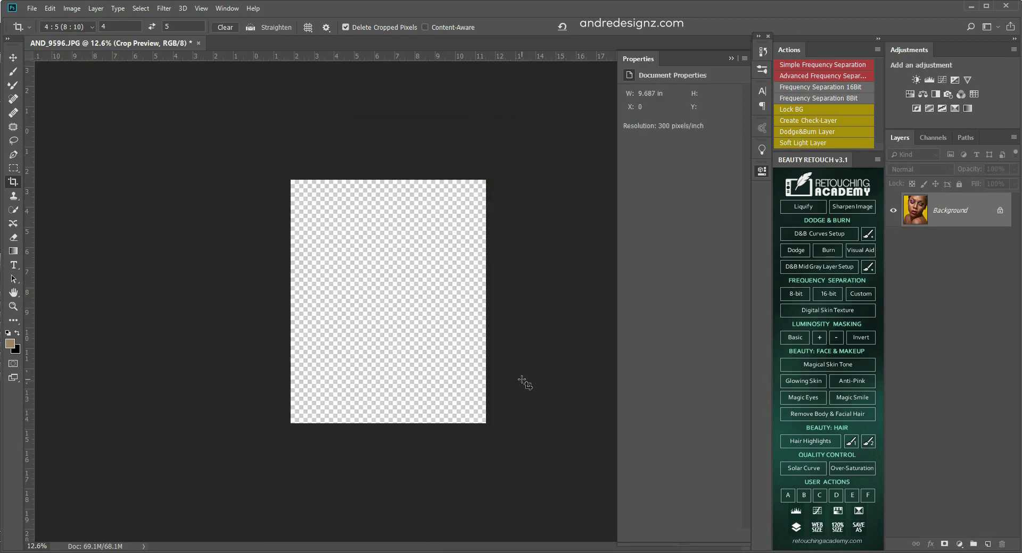
Step: Convert the image to 16 Bits/Channel and run the Frequency Separation 16Bit action with a Gaussian Blur radius of 14 pixels
{"action": "scroll", "coordinate": [501, 261], "scroll_direction": "up", "scroll_amount": 5}
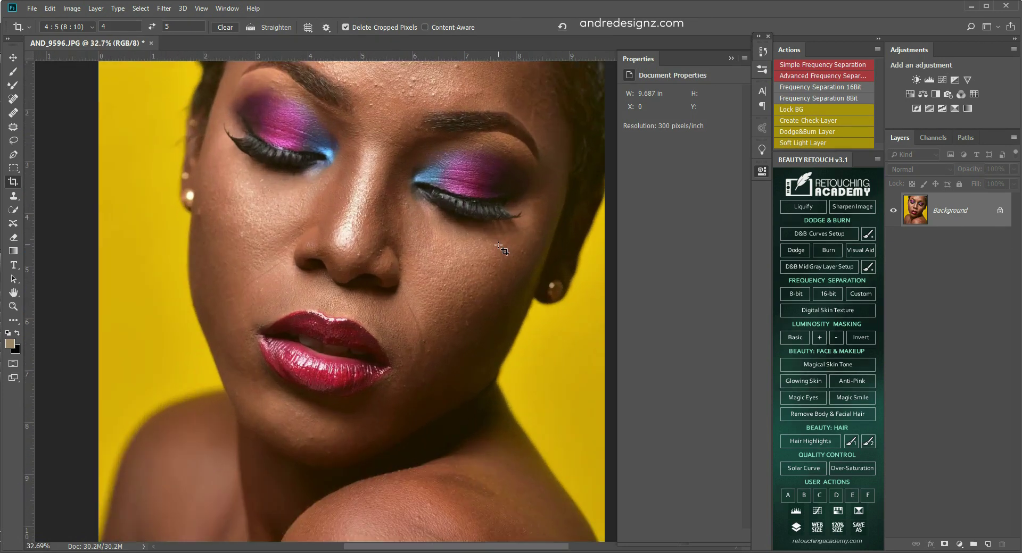
{"action": "scroll", "coordinate": [501, 249], "scroll_direction": "down", "scroll_amount": 4}
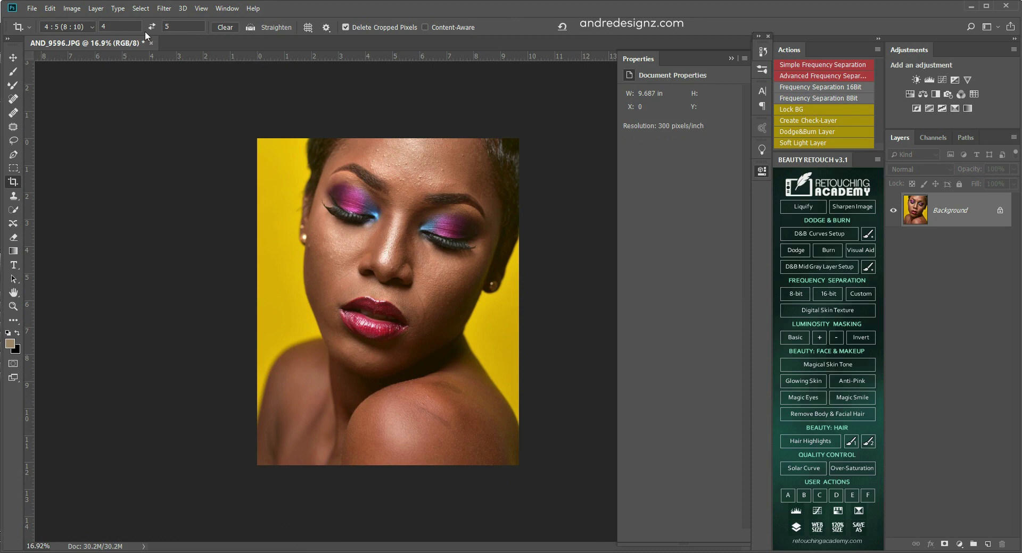
{"action": "left_click", "coordinate": [165, 11]}
{"action": "mouse_move", "coordinate": [81, 15]}
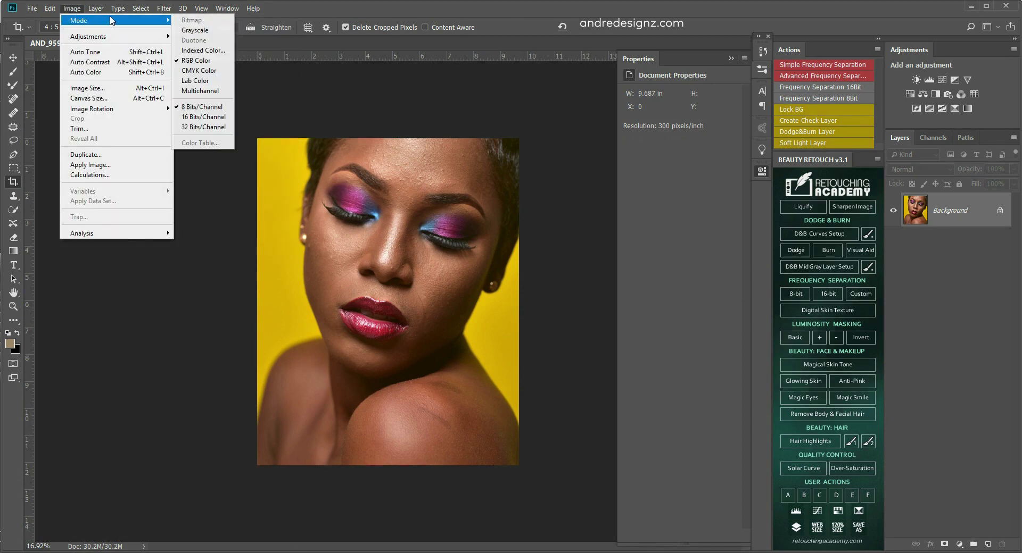
{"action": "left_click", "coordinate": [218, 122]}
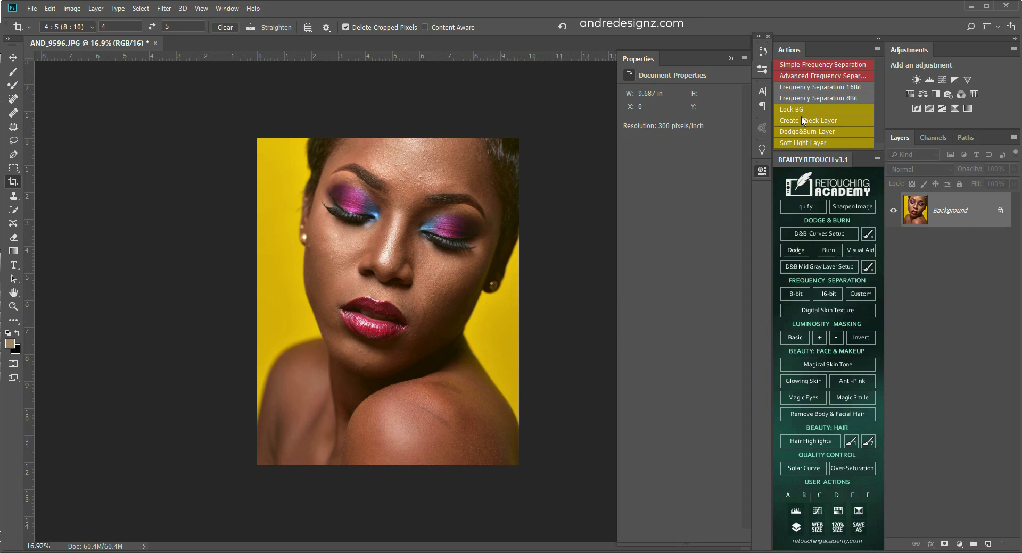
{"action": "left_click", "coordinate": [853, 85]}
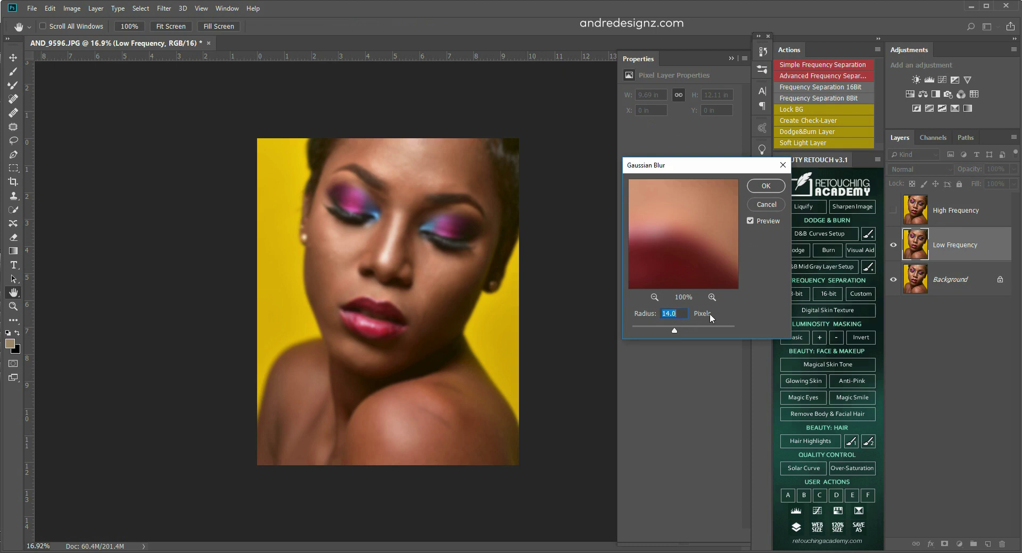
{"action": "left_click", "coordinate": [767, 186]}
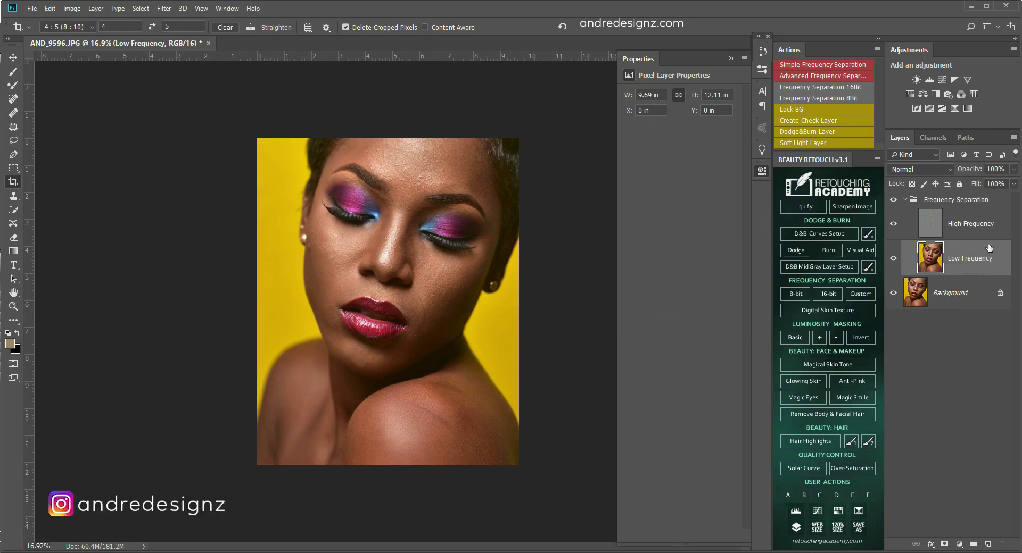
Step: Set up a cleaned Mixer Brush with Wet 1%, Load 75%, Mix 90% and Flow 100%
{"action": "left_click", "coordinate": [14, 88]}
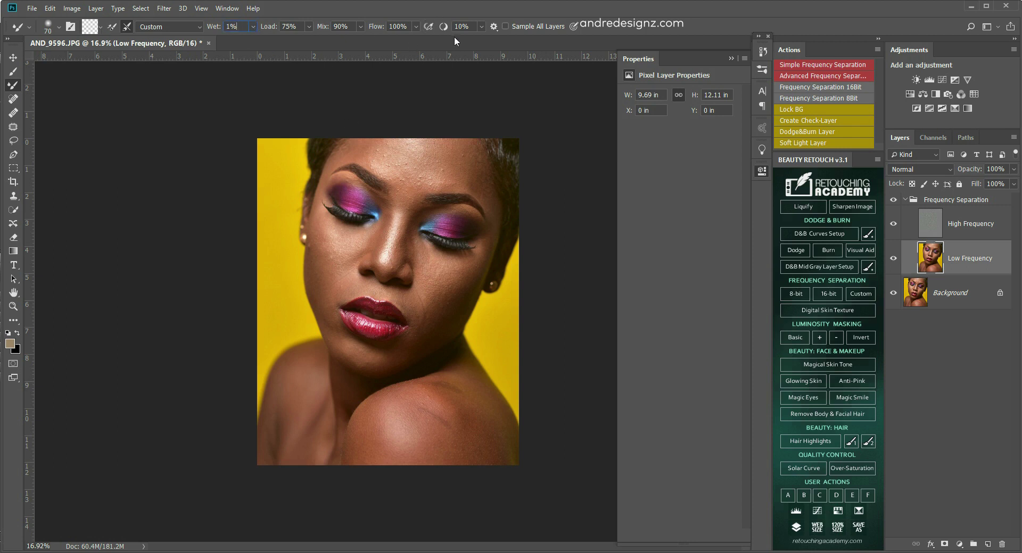
{"action": "left_click", "coordinate": [101, 26]}
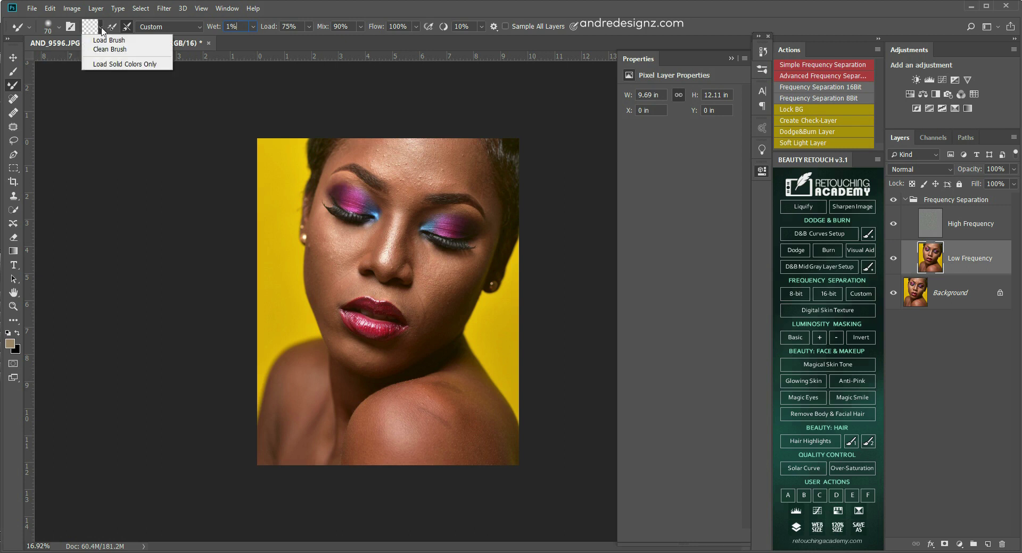
{"action": "left_click", "coordinate": [124, 49]}
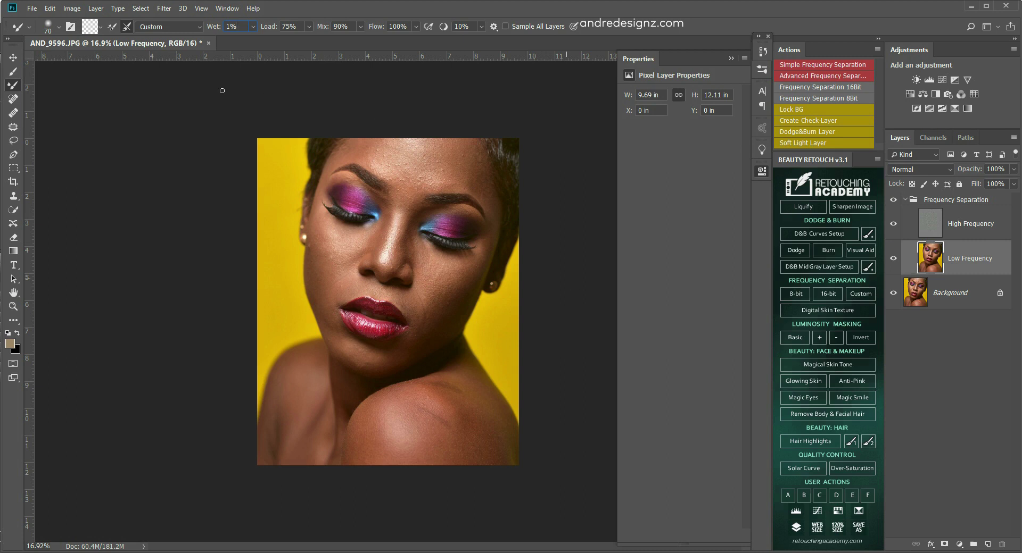
Step: Blend the forehead skin tones on the Low Frequency layer with the Mixer Brush at about 250 to 400 pixels
{"action": "scroll", "coordinate": [426, 219], "scroll_direction": "up", "scroll_amount": 2}
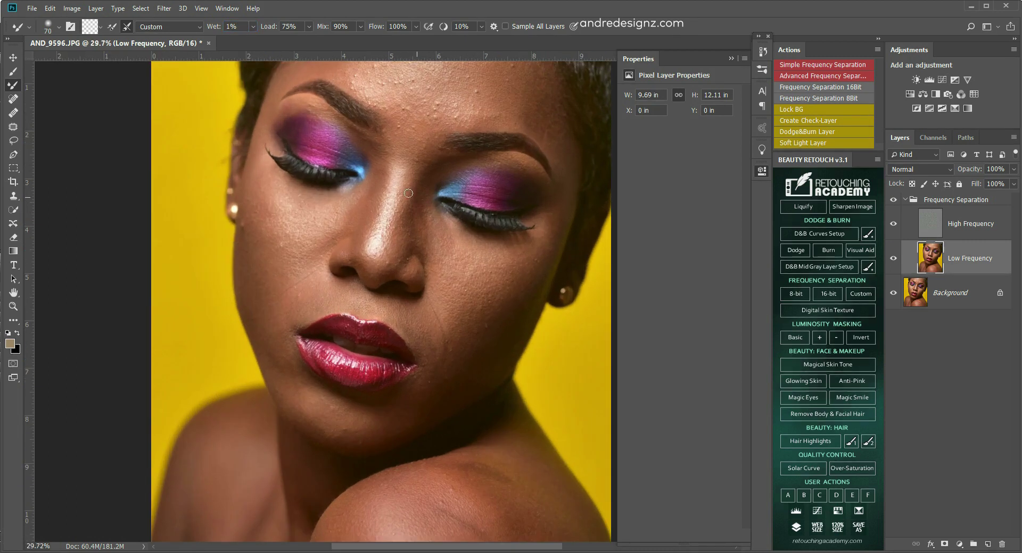
{"action": "scroll", "coordinate": [417, 217], "scroll_direction": "up", "scroll_amount": 2}
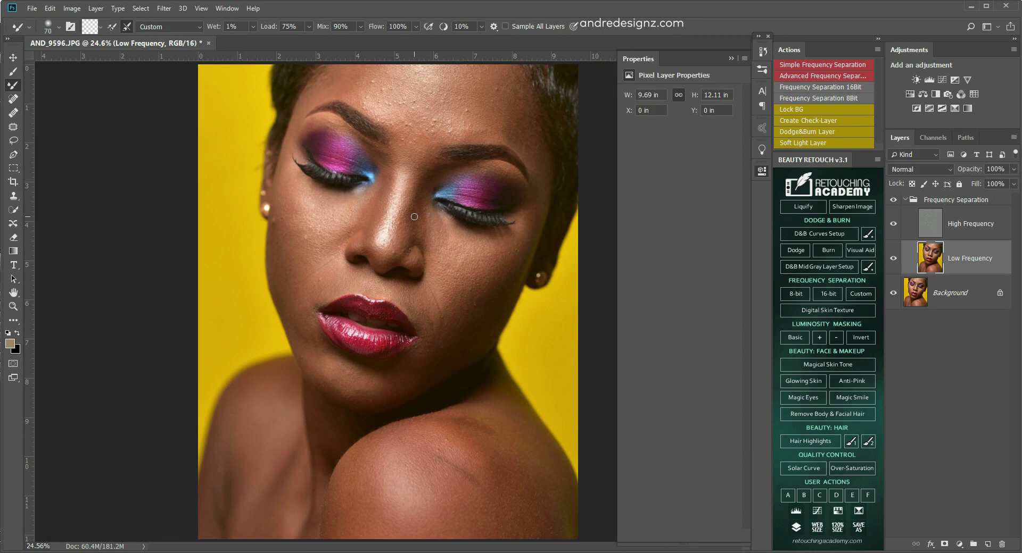
{"action": "key", "text": "bracketright"}
{"action": "key", "text": "bracketright"}
{"action": "key", "text": "bracketright"}
{"action": "key", "text": "bracketright"}
{"action": "key", "text": "bracketright"}
{"action": "key", "text": "bracketright"}
{"action": "key", "text": "bracketright"}
{"action": "key", "text": "bracketright"}
{"action": "key", "text": "bracketright"}
{"action": "key", "text": "bracketright"}
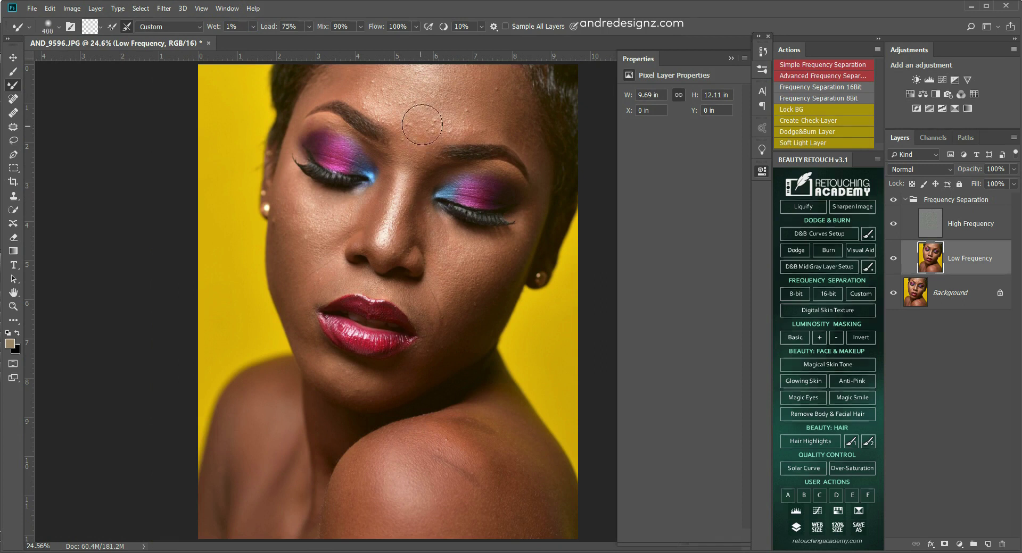
{"action": "key", "text": "bracketleft"}
{"action": "key", "text": "bracketleft"}
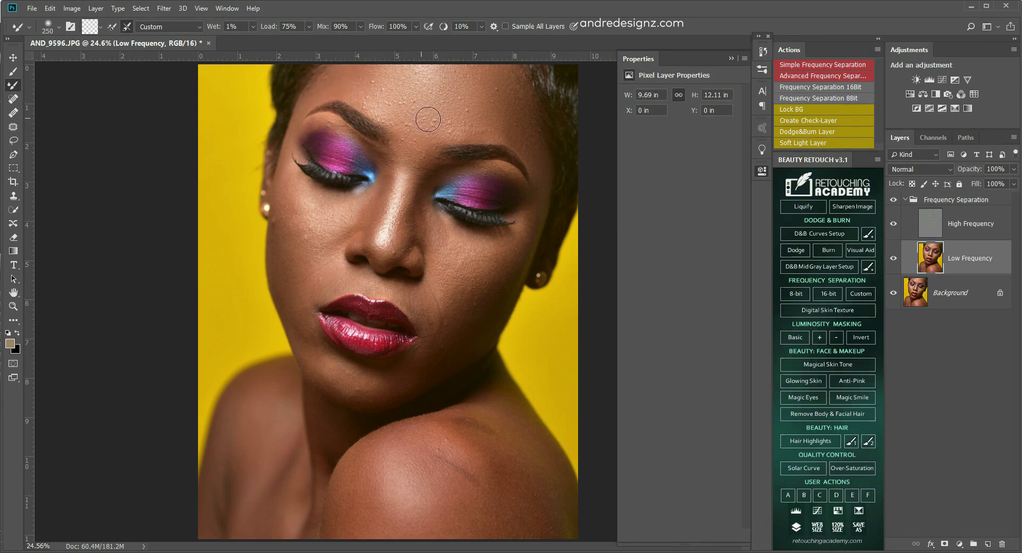
Step: Continue blending the facial skin on the Low Frequency layer, varying the Mixer Brush size up to 300 pixels
{"action": "key", "text": "bracketleft"}
{"action": "key", "text": "bracketleft"}
{"action": "key", "text": "bracketleft"}
{"action": "key", "text": "bracketright"}
{"action": "key", "text": "bracketright"}
{"action": "key", "text": "bracketright"}
{"action": "key", "text": "bracketright"}
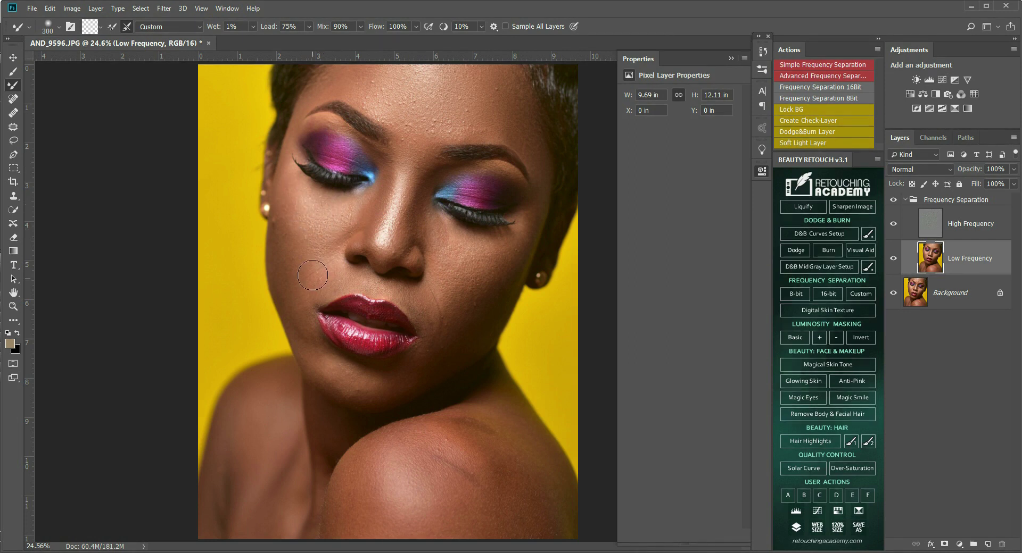
Step: Smooth the cheek and jaw tones on the Low Frequency layer with the Mixer Brush at 200 to 250 pixels
{"action": "key", "text": "bracketleft"}
{"action": "key", "text": "bracketleft"}
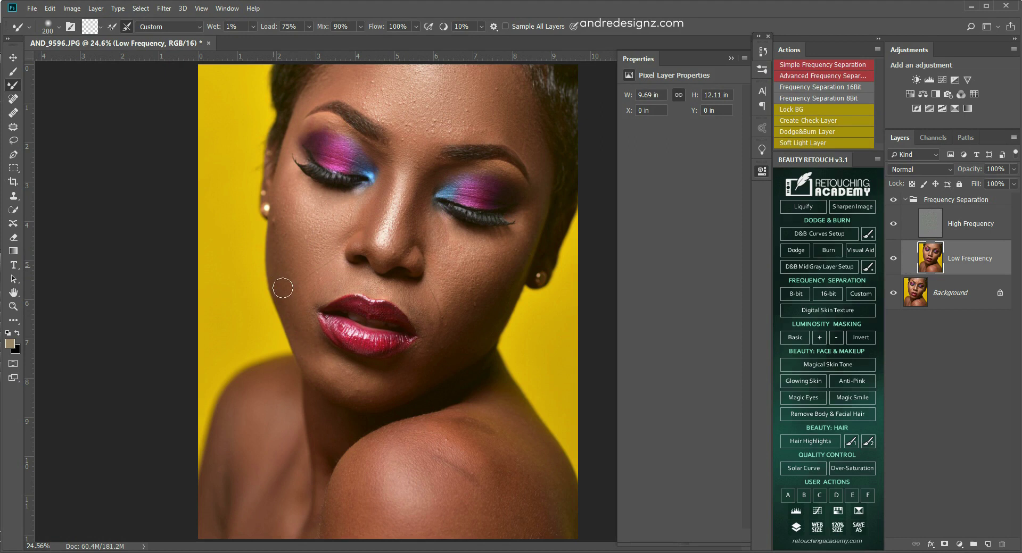
{"action": "key", "text": "bracketright"}
{"action": "key", "text": "bracketright"}
{"action": "key", "text": "bracketright"}
{"action": "key", "text": "bracketleft"}
{"action": "key", "text": "bracketleft"}
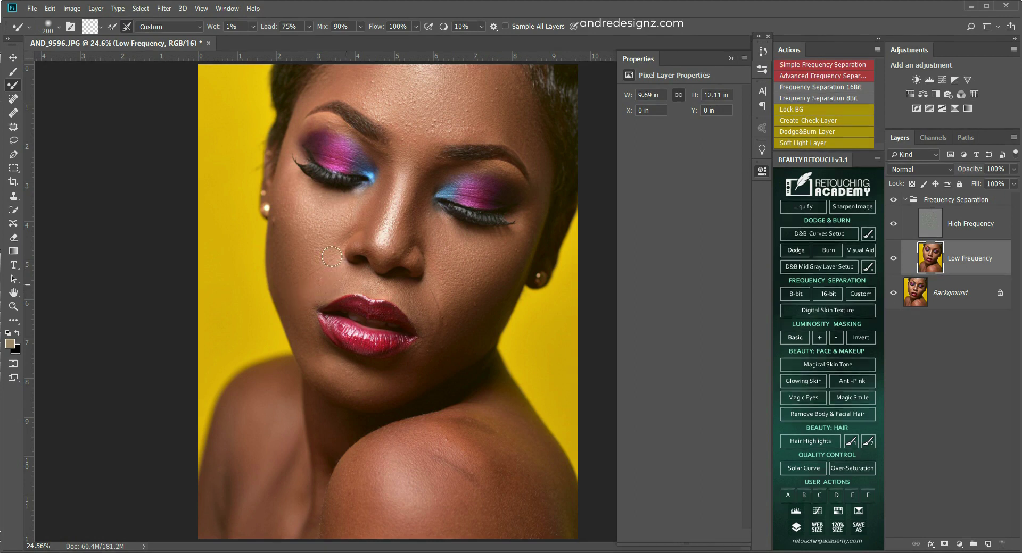
{"action": "key", "text": "bracketright"}
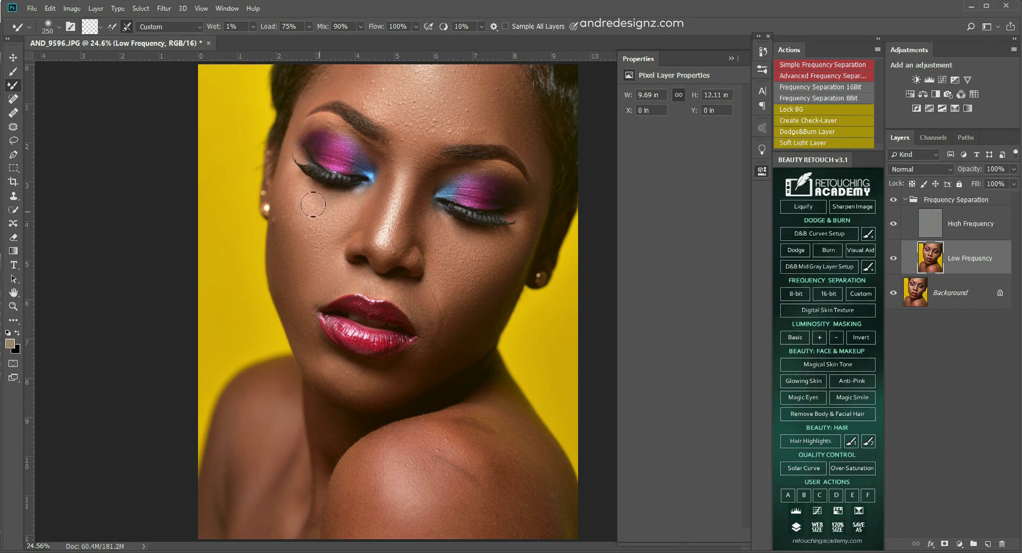
Step: Compare the retouched portrait with the original by toggling between the Background layer alone and all layers
{"action": "left_click", "coordinate": [893, 295]}
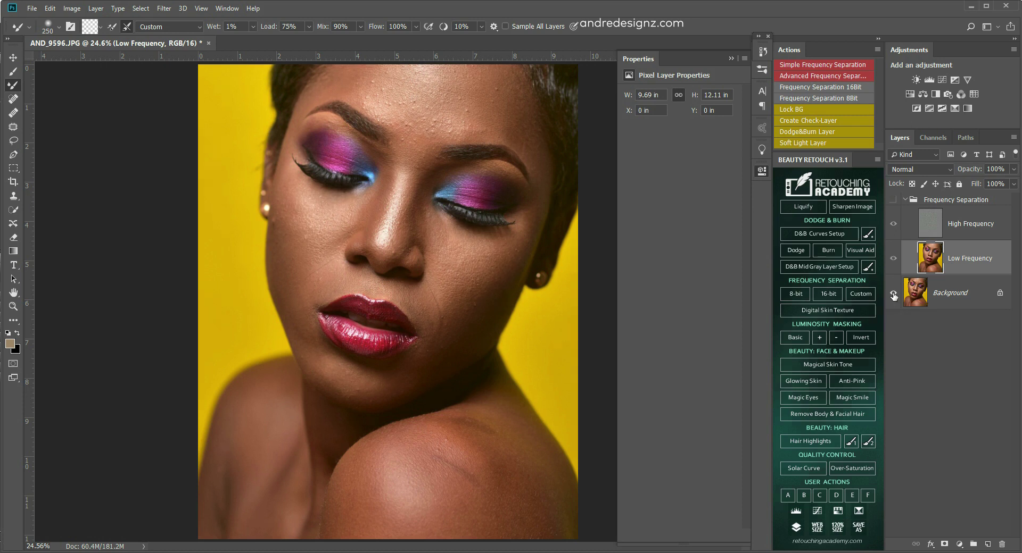
{"action": "left_click", "coordinate": [894, 294], "text": "alt"}
{"action": "left_click", "coordinate": [893, 294], "text": "alt"}
{"action": "left_click", "coordinate": [894, 294], "text": "alt"}
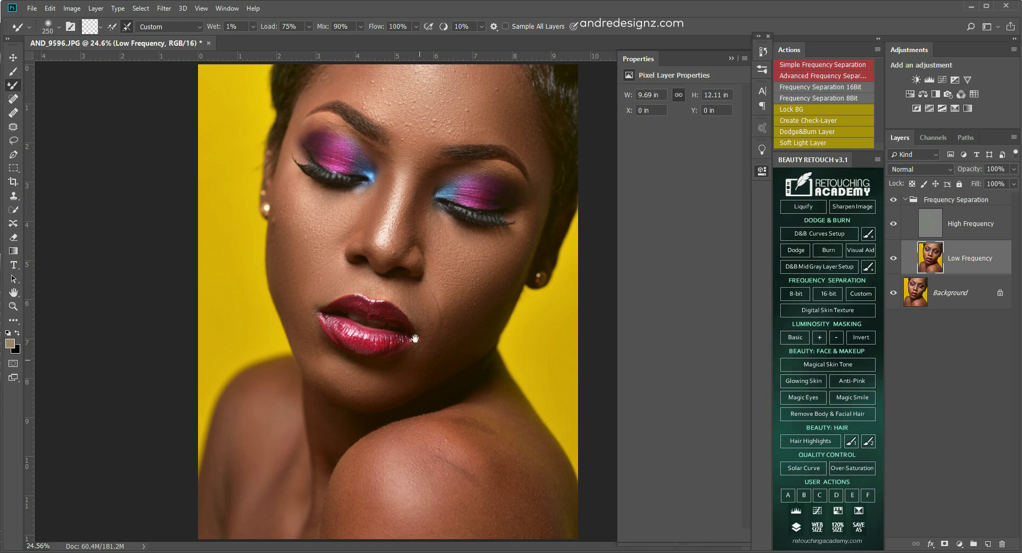
Step: Make the High Frequency layer active and switch to the Clone Stamp tool
{"action": "scroll", "coordinate": [385, 220], "scroll_direction": "up", "scroll_amount": 2}
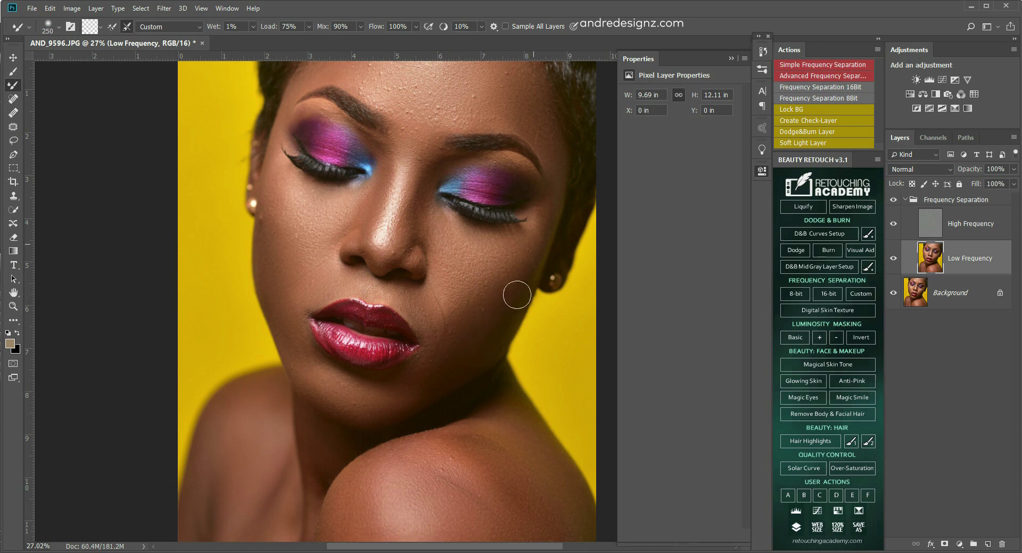
{"action": "mouse_move", "coordinate": [530, 283]}
{"action": "left_mouse_down"}
{"action": "mouse_move", "coordinate": [578, 429]}
{"action": "mouse_move", "coordinate": [562, 417]}
{"action": "left_mouse_up"}
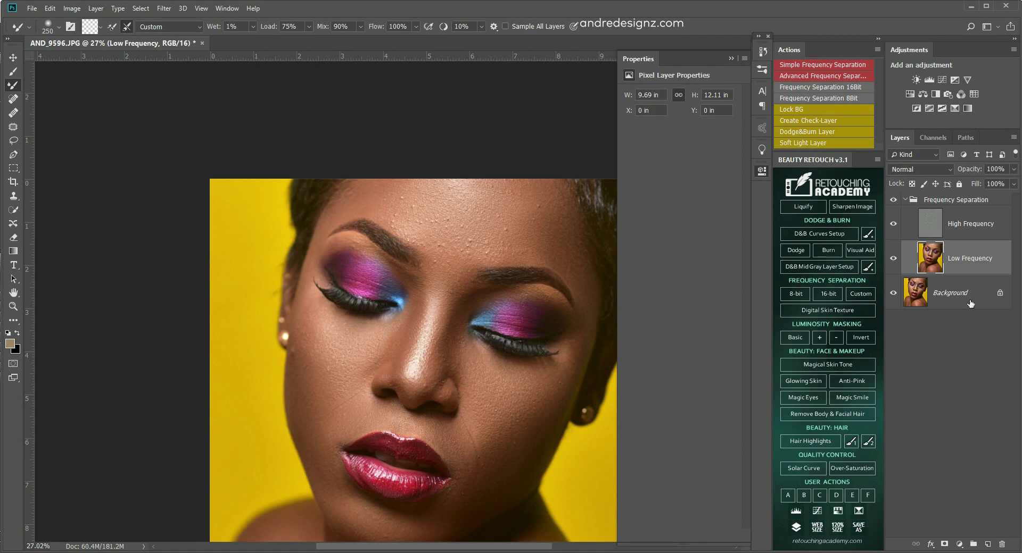
{"action": "left_click", "coordinate": [930, 228]}
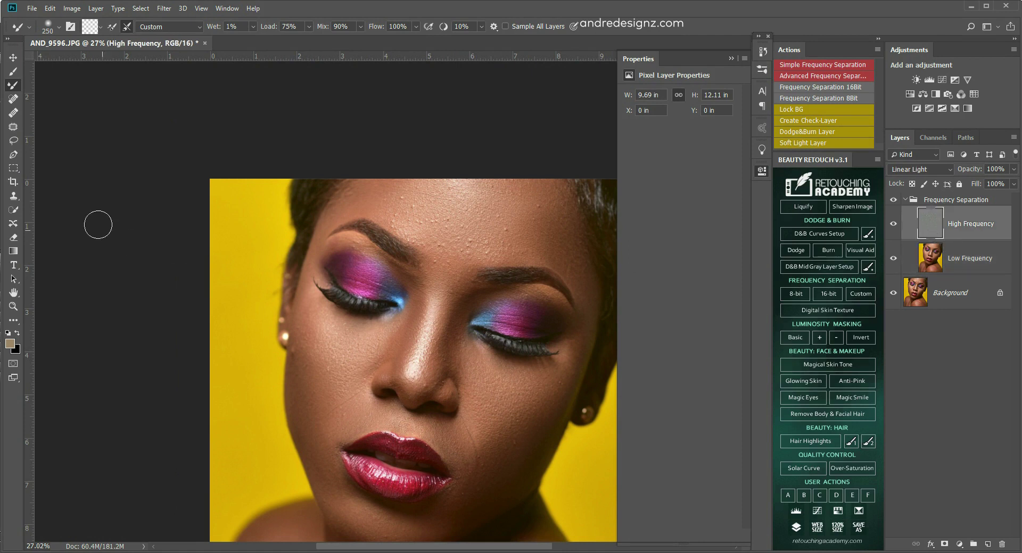
{"action": "left_click", "coordinate": [14, 198]}
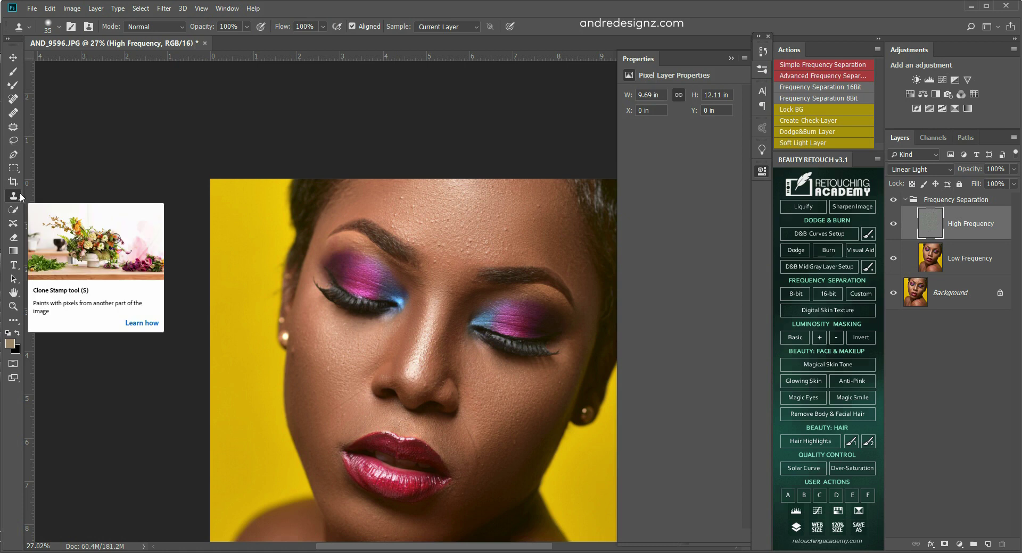
{"action": "left_click", "coordinate": [426, 175]}
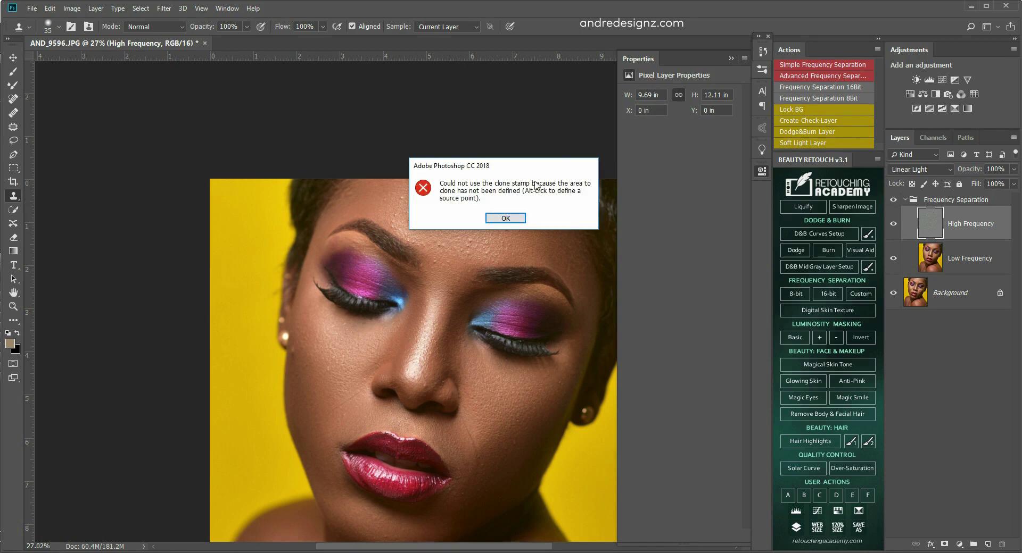
{"action": "left_click", "coordinate": [505, 219]}
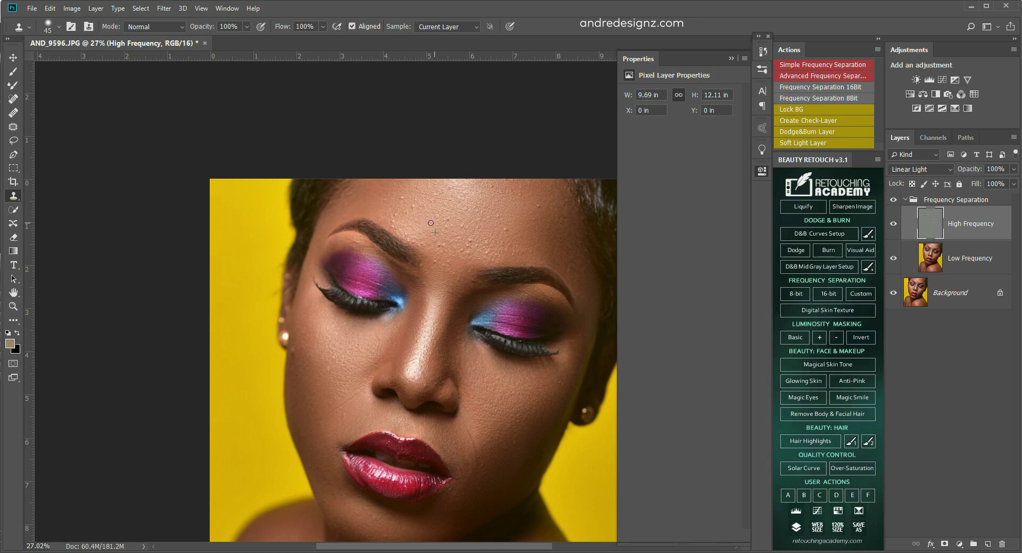
Step: Clean the skin texture around the nose and the cheek beside the pearl earrings with a 45 px Clone Stamp on the High Frequency layer
{"action": "scroll", "coordinate": [456, 229], "scroll_direction": "up", "scroll_amount": 3}
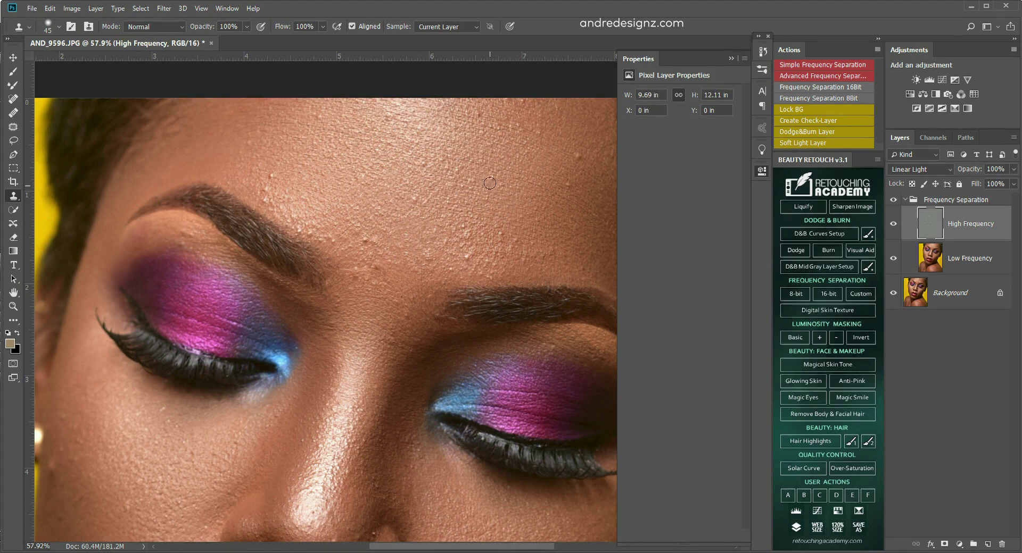
{"action": "mouse_move", "coordinate": [484, 230]}
{"action": "left_mouse_down"}
{"action": "mouse_move", "coordinate": [469, 171]}
{"action": "mouse_move", "coordinate": [484, 165]}
{"action": "left_mouse_up"}
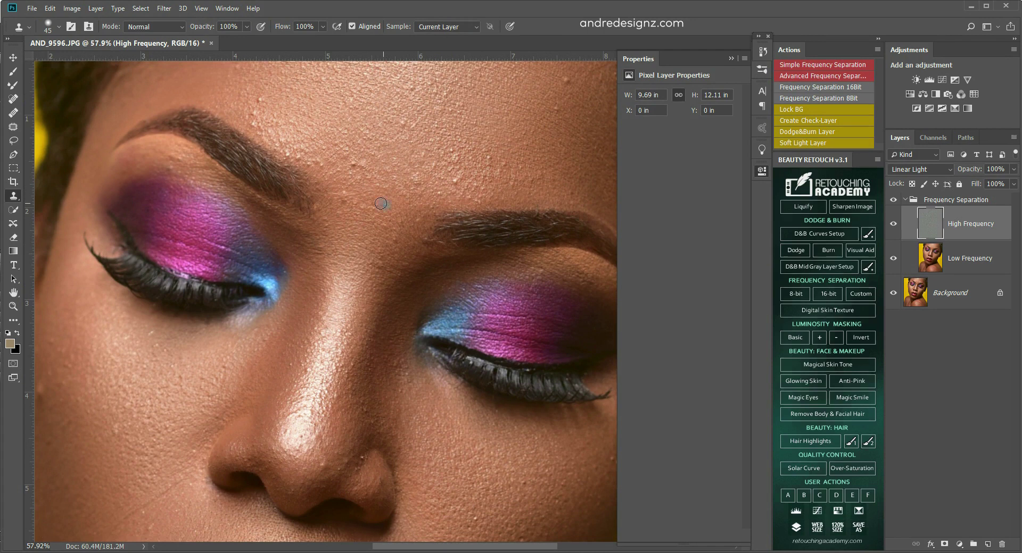
{"action": "left_click_drag", "start_coordinate": [426, 289], "coordinate": [363, 220]}
{"action": "scroll", "coordinate": [407, 243], "scroll_direction": "up", "scroll_amount": 4}
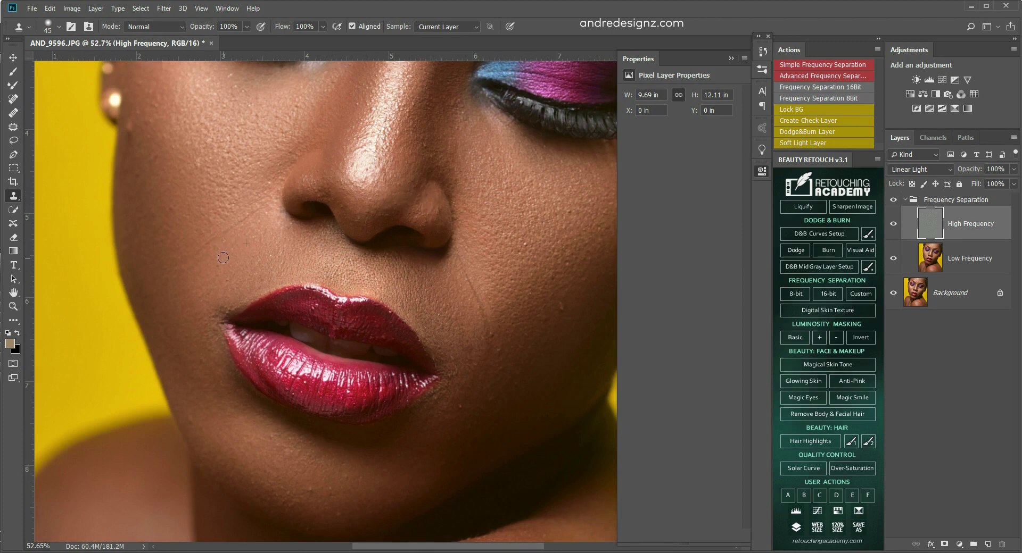
{"action": "scroll", "coordinate": [188, 430], "scroll_direction": "up", "scroll_amount": 4}
{"action": "scroll", "coordinate": [188, 429], "scroll_direction": "left", "scroll_amount": 2}
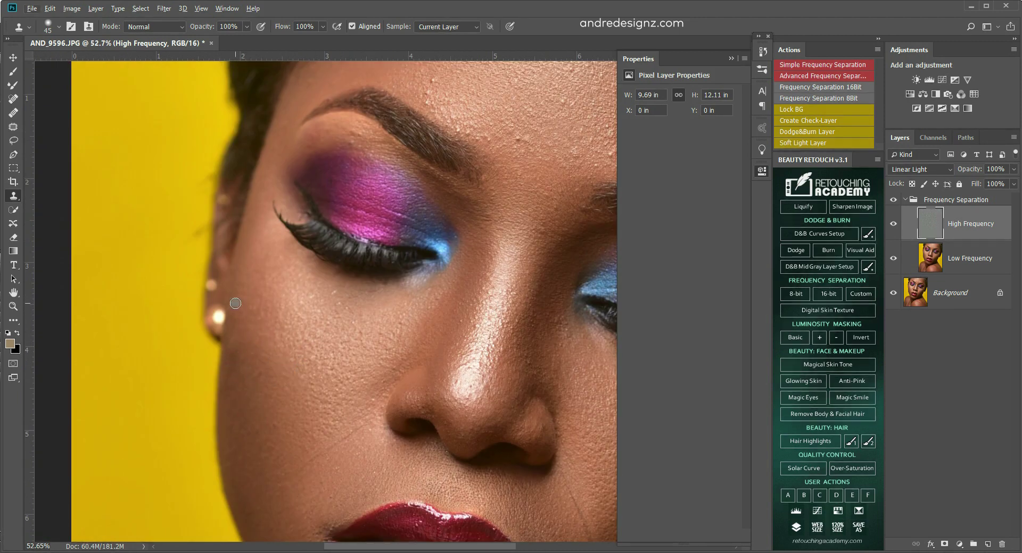
{"action": "scroll", "coordinate": [242, 312], "scroll_direction": "down", "scroll_amount": 4}
{"action": "scroll", "coordinate": [242, 312], "scroll_direction": "right", "scroll_amount": 3}
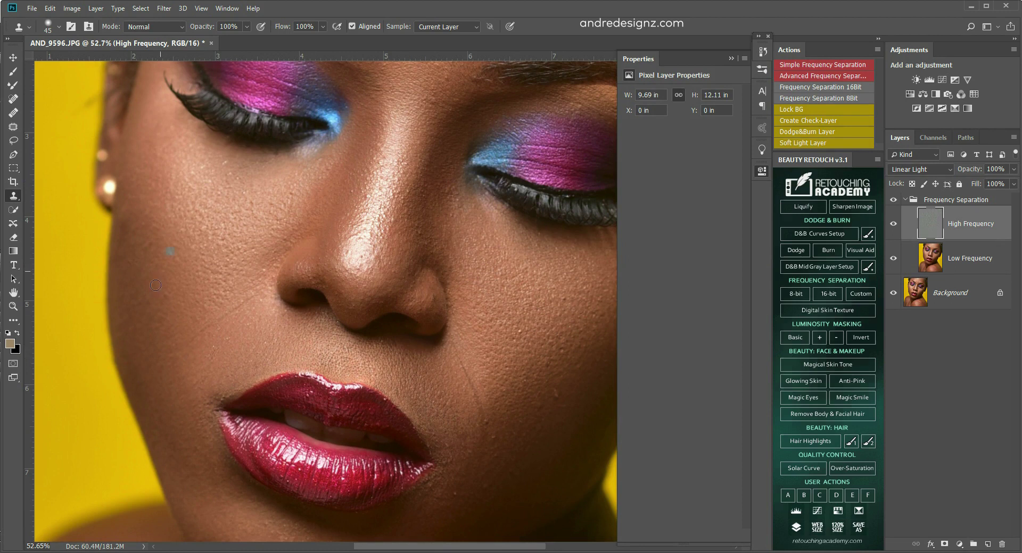
Step: Clone away the bumps across the forehead and between the eyebrows on the High Frequency layer
{"action": "scroll", "coordinate": [247, 217], "scroll_direction": "up", "scroll_amount": 4}
{"action": "scroll", "coordinate": [246, 216], "scroll_direction": "right", "scroll_amount": 3}
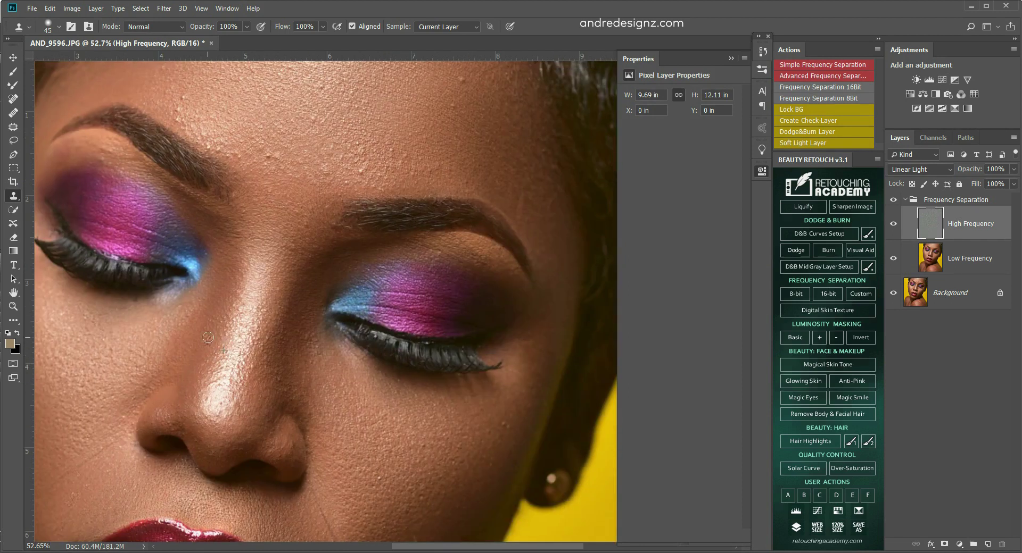
{"action": "scroll", "coordinate": [209, 339], "scroll_direction": "up", "scroll_amount": 3}
{"action": "scroll", "coordinate": [209, 339], "scroll_direction": "right", "scroll_amount": 1}
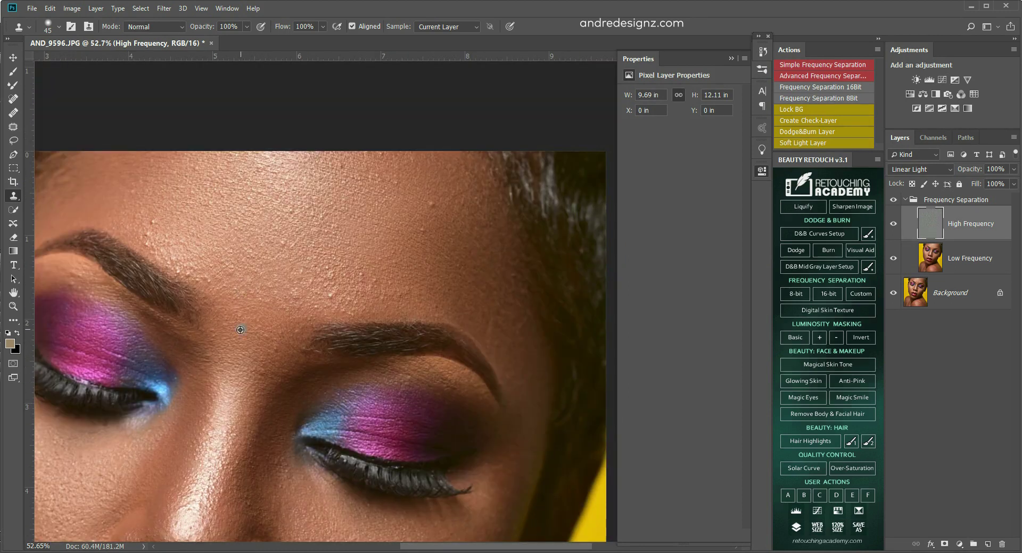
{"action": "left_click_drag", "start_coordinate": [398, 288], "coordinate": [462, 315]}
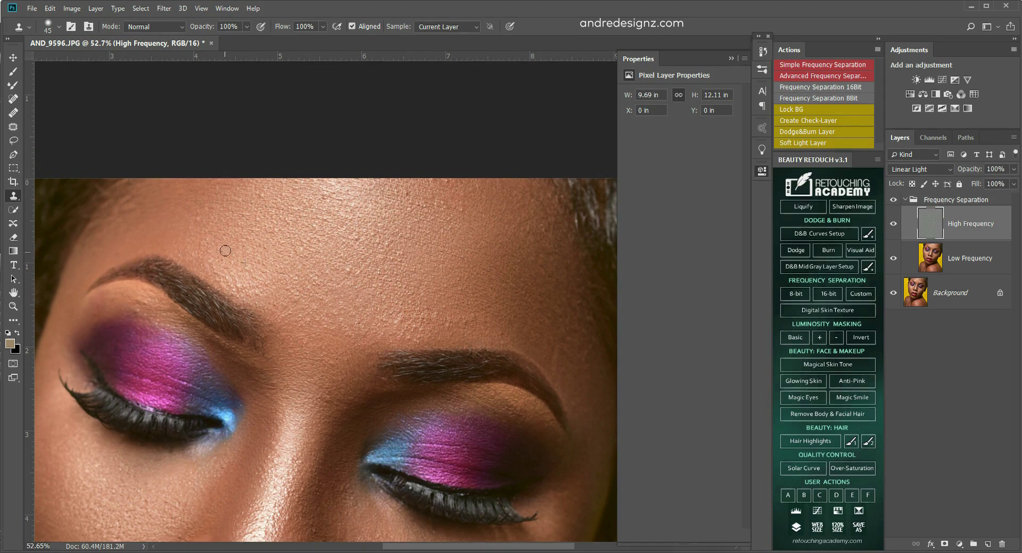
{"action": "key", "text": "z"}
{"action": "key", "text": "s"}
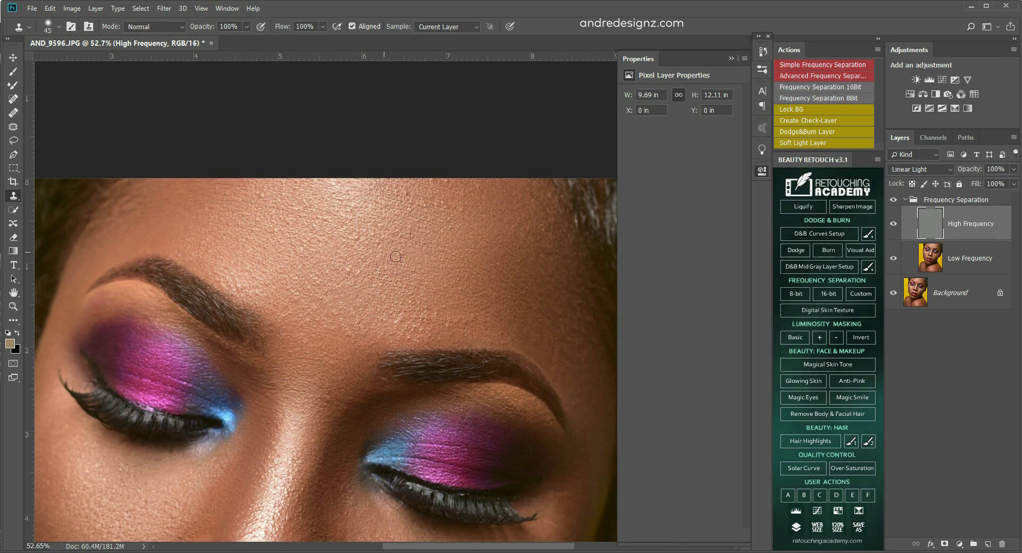
{"action": "left_click_drag", "start_coordinate": [429, 294], "coordinate": [365, 176]}
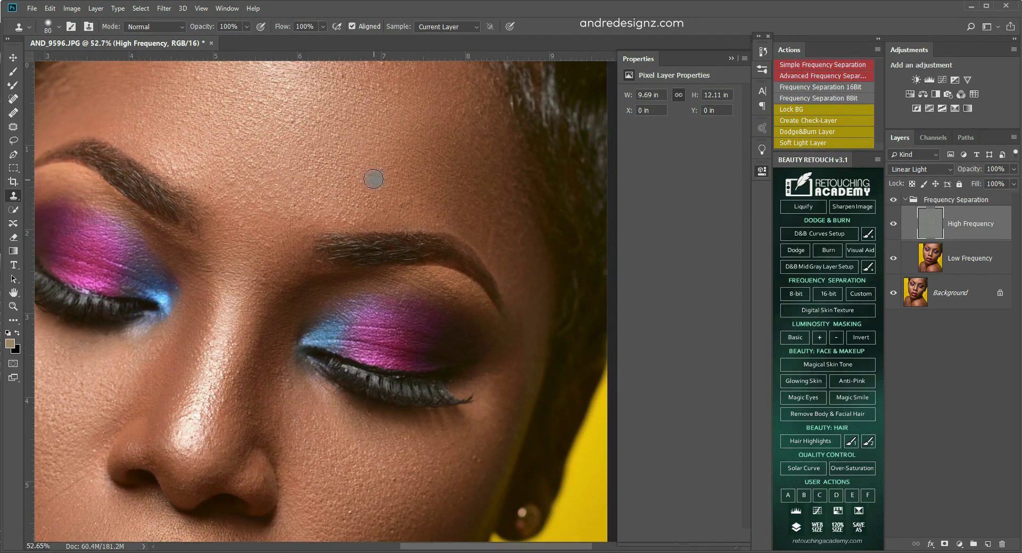
Step: Clean the texture on the shadowed cheek, jaw and side of the nose with a 45 px Clone Stamp on the High Frequency layer
{"action": "scroll", "coordinate": [274, 284], "scroll_direction": "down", "scroll_amount": 5}
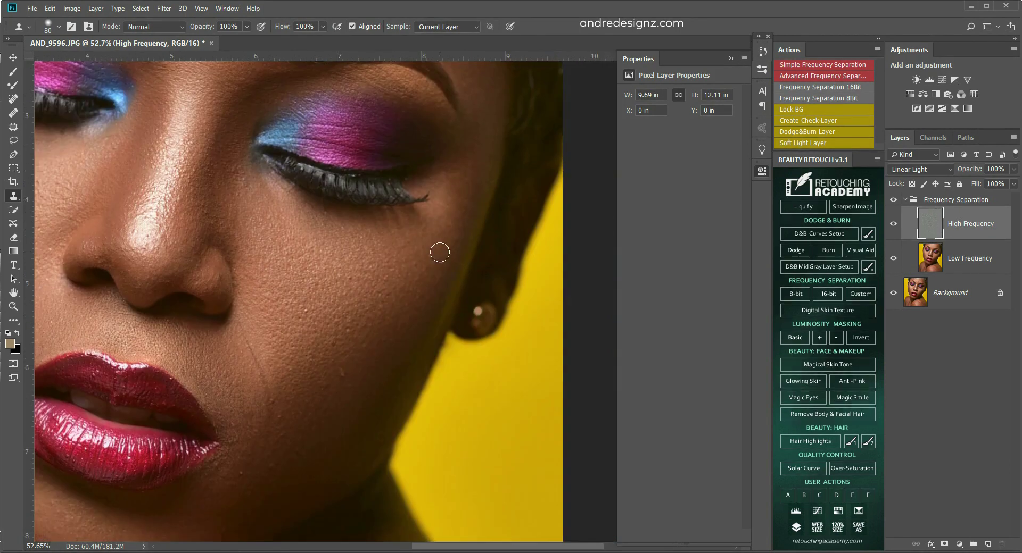
{"action": "key", "text": "bracketleft"}
{"action": "key", "text": "bracketleft"}
{"action": "key", "text": "bracketleft"}
{"action": "key", "text": "bracketleft"}
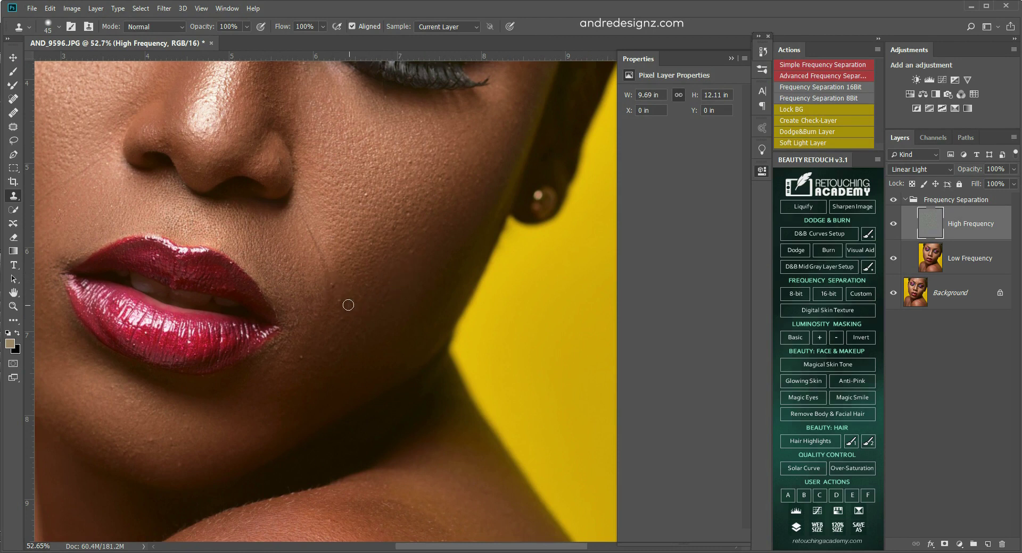
{"action": "left_click_drag", "start_coordinate": [176, 437], "coordinate": [304, 265]}
{"action": "scroll", "coordinate": [308, 290], "scroll_direction": "up", "scroll_amount": 4}
{"action": "scroll", "coordinate": [307, 290], "scroll_direction": "right", "scroll_amount": 2}
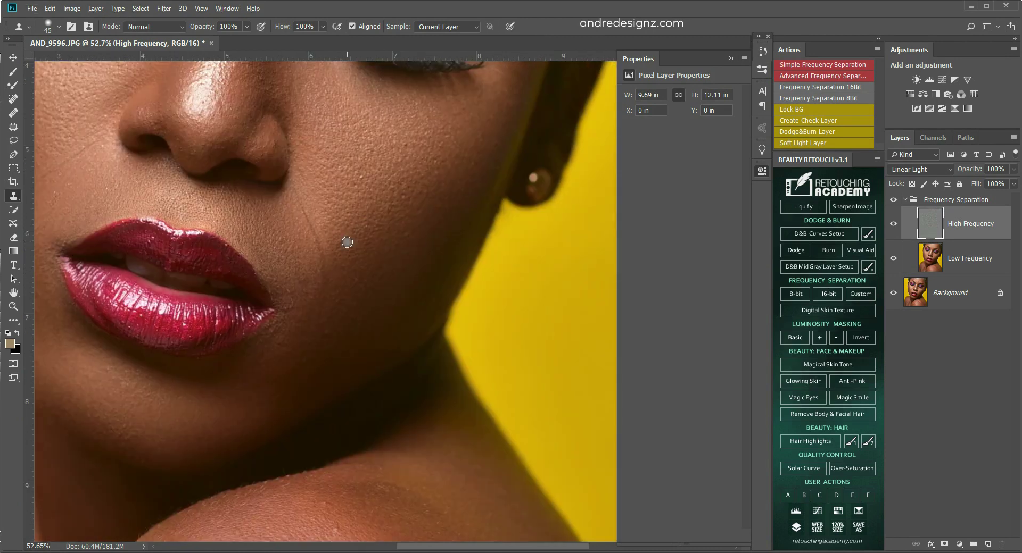
{"action": "scroll", "coordinate": [291, 310], "scroll_direction": "up", "scroll_amount": 2}
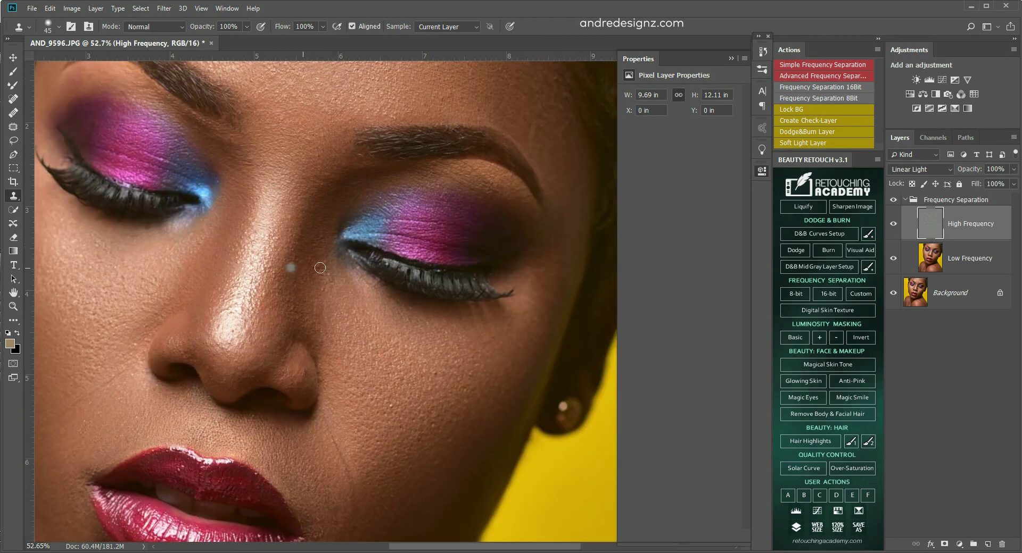
{"action": "left_click_drag", "start_coordinate": [356, 241], "coordinate": [334, 466]}
{"action": "scroll", "coordinate": [223, 198], "scroll_direction": "down", "scroll_amount": 6}
{"action": "scroll", "coordinate": [403, 296], "scroll_direction": "up", "scroll_amount": 4}
Step: Compare the texture cleanup with the original by showing only the Background layer and restoring all layers
{"action": "left_click_drag", "start_coordinate": [450, 421], "coordinate": [398, 243]}
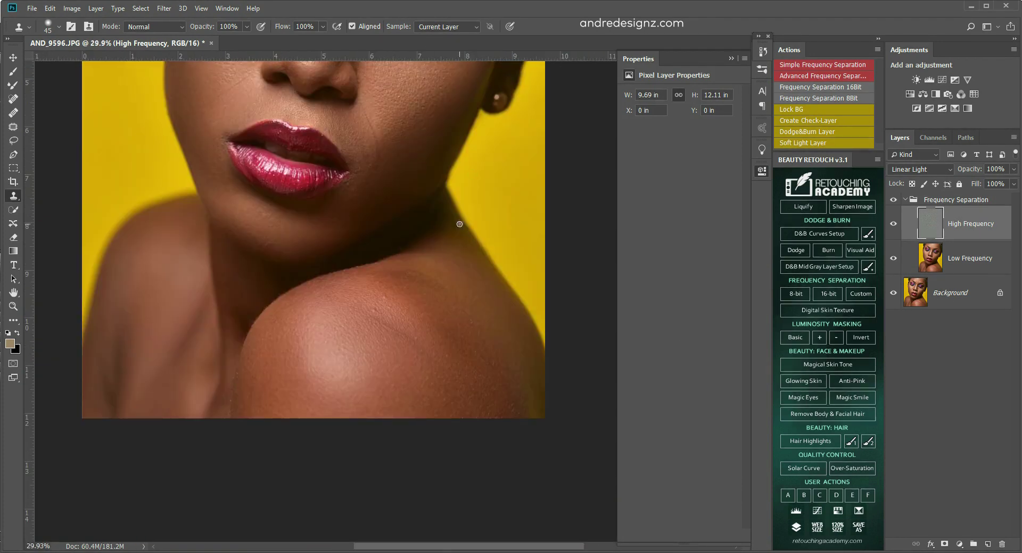
{"action": "left_click_drag", "start_coordinate": [427, 141], "coordinate": [465, 352]}
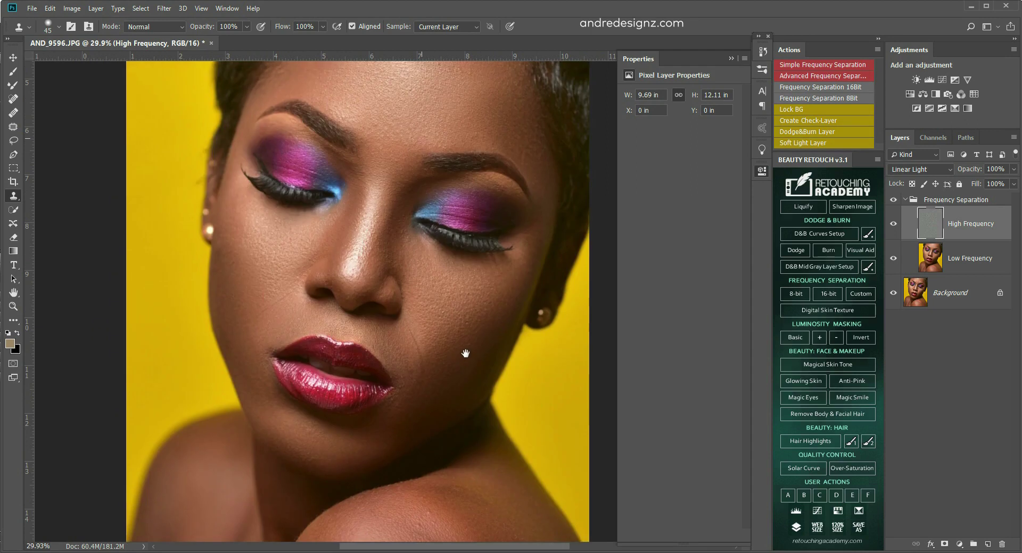
{"action": "scroll", "coordinate": [474, 335], "scroll_direction": "down", "scroll_amount": 2}
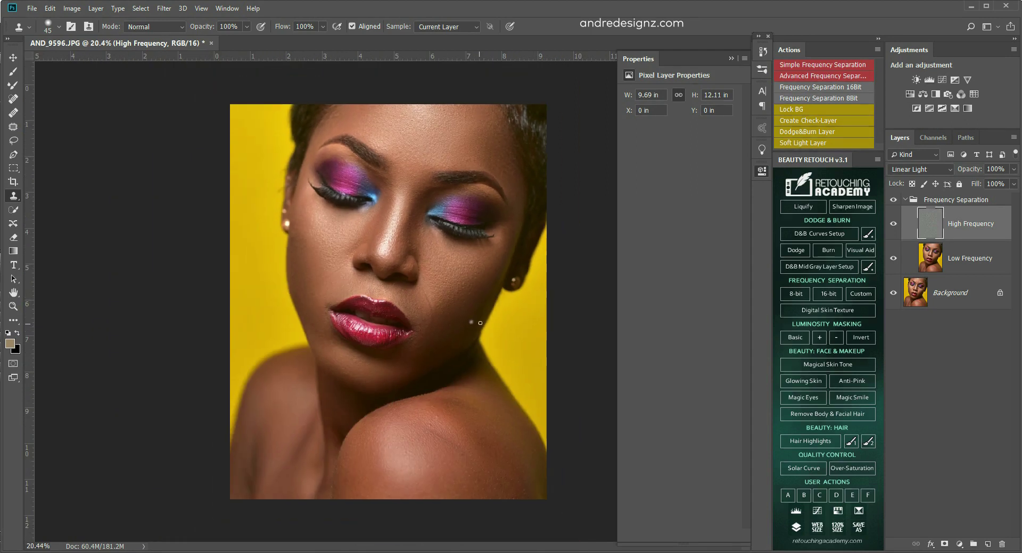
{"action": "left_click", "coordinate": [893, 295], "text": "alt"}
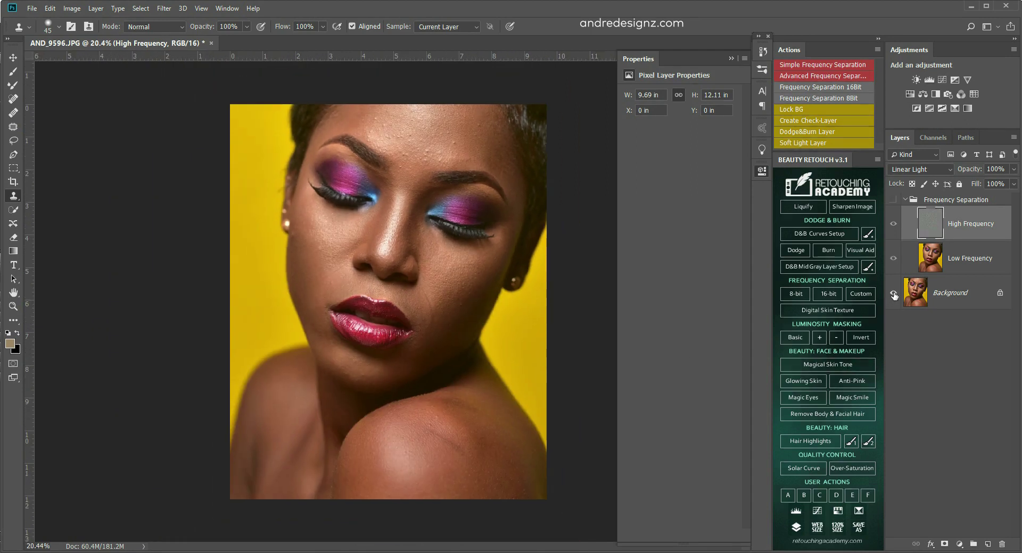
{"action": "left_click", "coordinate": [894, 295], "text": "alt"}
Step: Clone out blemishes around the lips and on the chin with a 45 px brush on the High Frequency layer
{"action": "scroll", "coordinate": [536, 135], "scroll_direction": "up", "scroll_amount": 3}
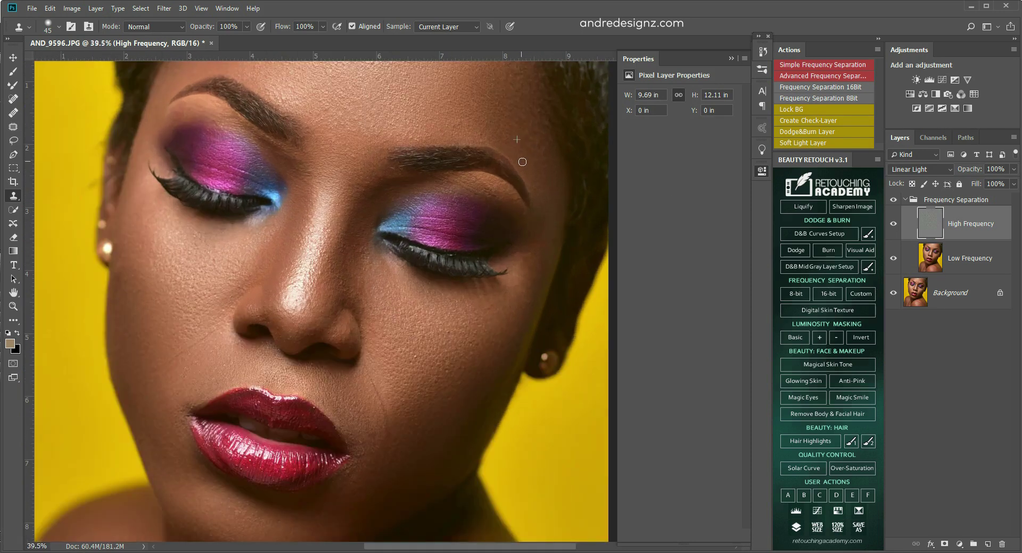
{"action": "left_click_drag", "start_coordinate": [399, 310], "coordinate": [399, 132]}
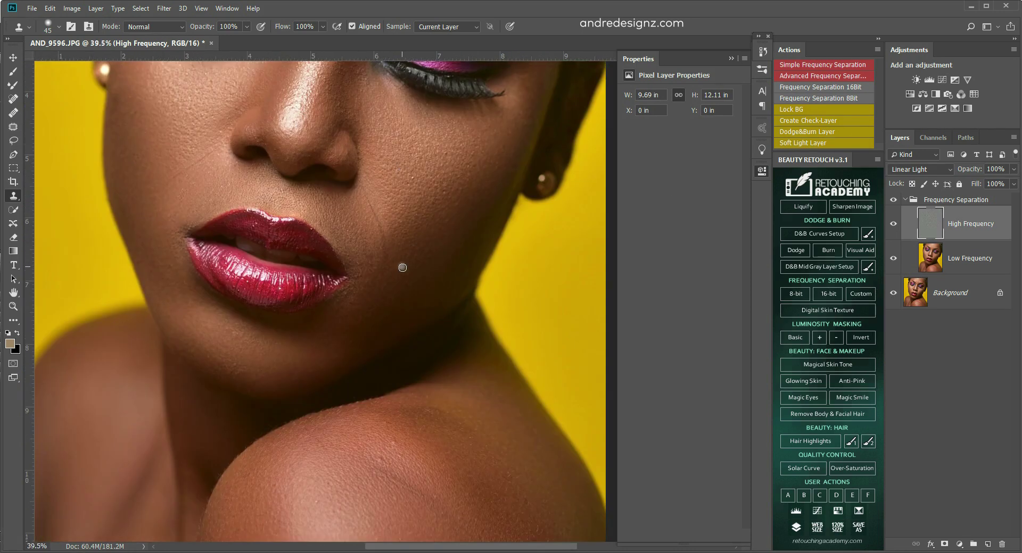
{"action": "scroll", "coordinate": [401, 270], "scroll_direction": "down", "scroll_amount": 3}
{"action": "scroll", "coordinate": [177, 195], "scroll_direction": "up", "scroll_amount": 7}
{"action": "scroll", "coordinate": [292, 213], "scroll_direction": "up", "scroll_amount": 1}
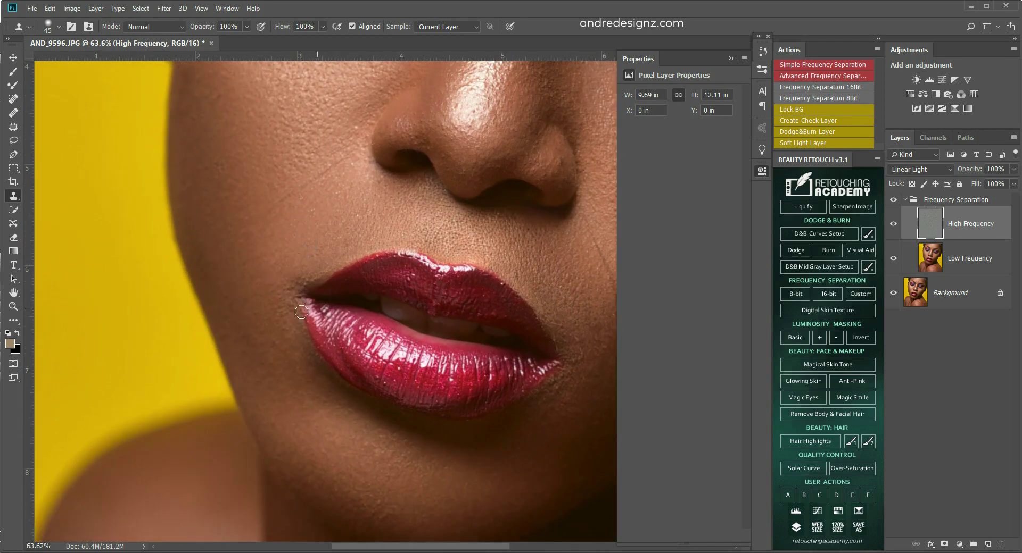
{"action": "left_click_drag", "start_coordinate": [437, 255], "coordinate": [358, 133]}
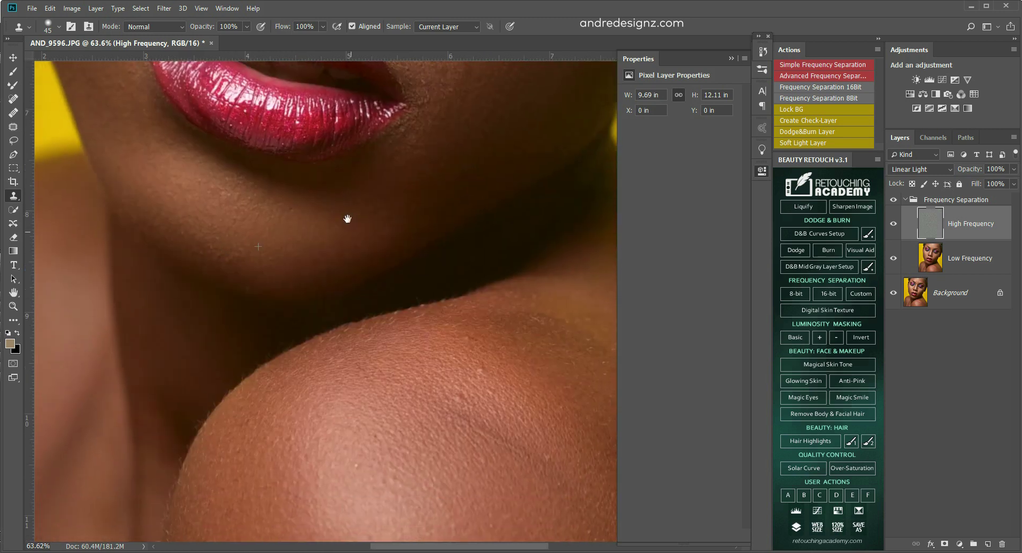
{"action": "left_click_drag", "start_coordinate": [349, 244], "coordinate": [241, 413]}
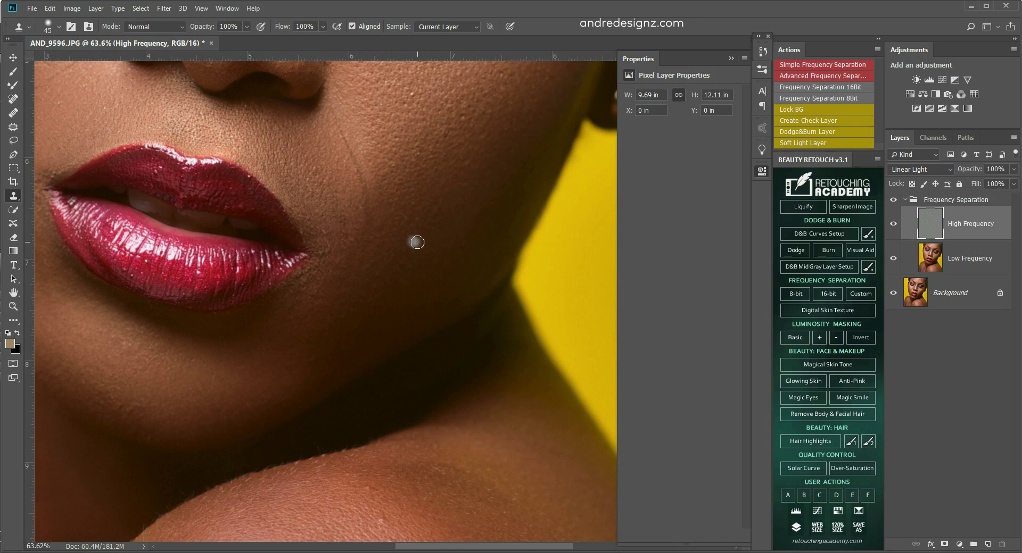
Step: Stamp clean texture over the remaining spots on the shadowed cheek beside the mouth corner
{"action": "left_click", "coordinate": [343, 204], "text": "alt"}
{"action": "left_click", "coordinate": [342, 218]}
{"action": "left_click_drag", "start_coordinate": [392, 273], "coordinate": [401, 417]}
{"action": "left_click", "coordinate": [457, 258]}
{"action": "left_click", "coordinate": [399, 247]}
{"action": "left_click", "coordinate": [400, 220]}
{"action": "left_click", "coordinate": [447, 212]}
{"action": "left_click_drag", "start_coordinate": [450, 285], "coordinate": [378, 308]}
Step: Clean the front shoulder's skin texture on the High Frequency layer, enlarging the Clone Stamp brush to 70 px
{"action": "mouse_move", "coordinate": [426, 405]}
{"action": "left_mouse_down"}
{"action": "mouse_move", "coordinate": [462, 393]}
{"action": "mouse_move", "coordinate": [406, 228]}
{"action": "left_mouse_up"}
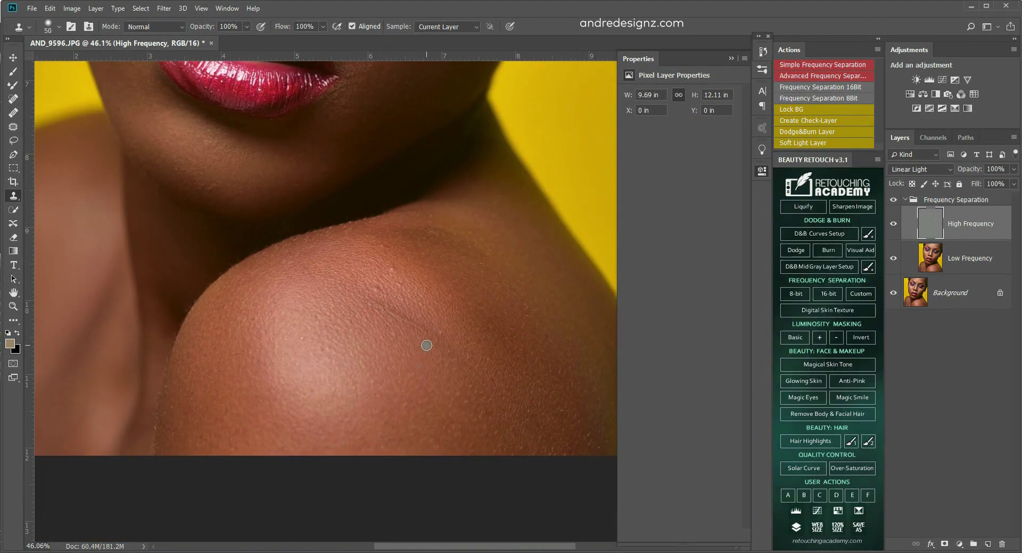
{"action": "key", "text": "bracketright"}
{"action": "key", "text": "bracketright"}
{"action": "key", "text": "bracketright"}
{"action": "left_click_drag", "start_coordinate": [487, 313], "coordinate": [422, 183]}
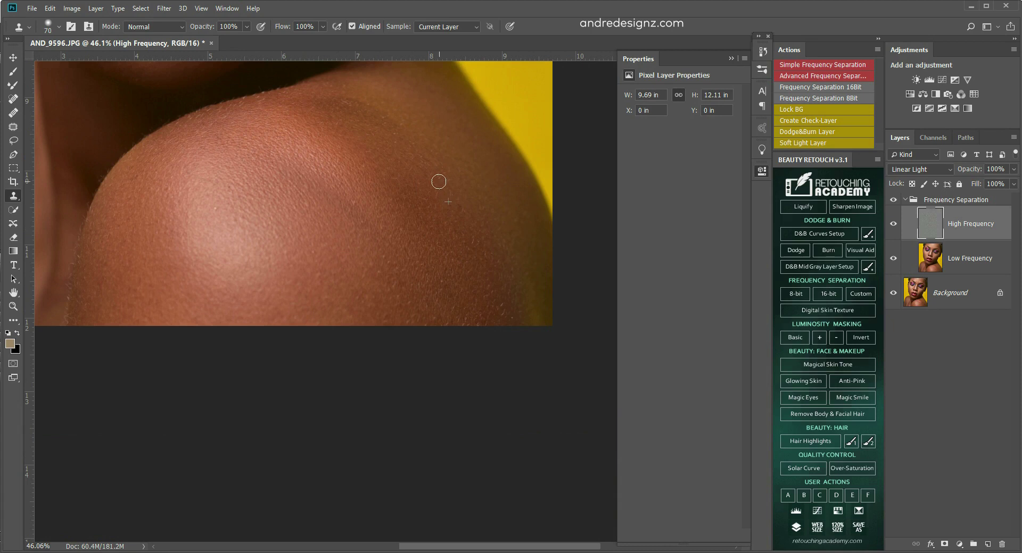
Step: Compare the whole retouched portrait with the Background layer alone, toggling the visibility of the other layers repeatedly
{"action": "scroll", "coordinate": [422, 244], "scroll_direction": "down", "scroll_amount": 10}
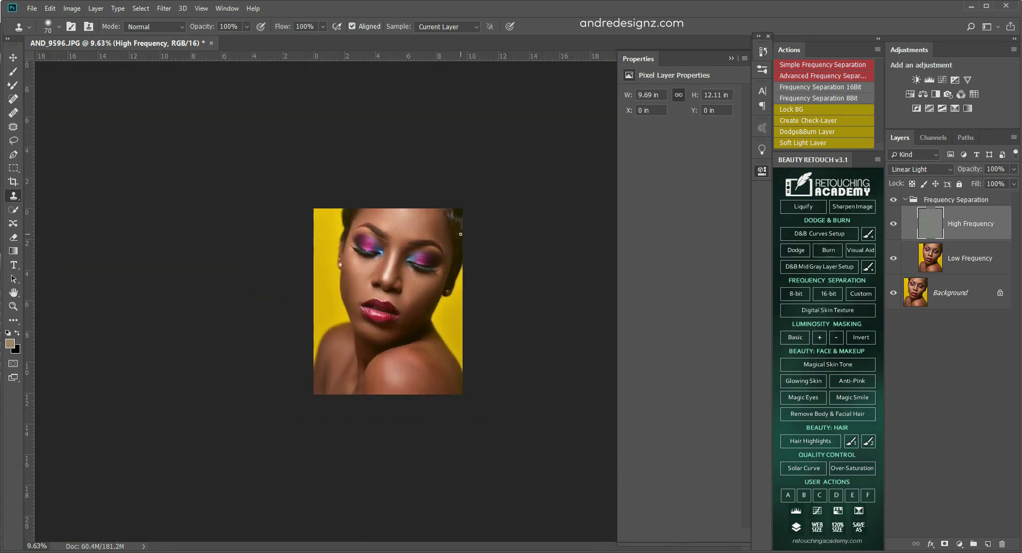
{"action": "scroll", "coordinate": [460, 234], "scroll_direction": "up", "scroll_amount": 1}
{"action": "left_click", "coordinate": [893, 294], "text": "alt"}
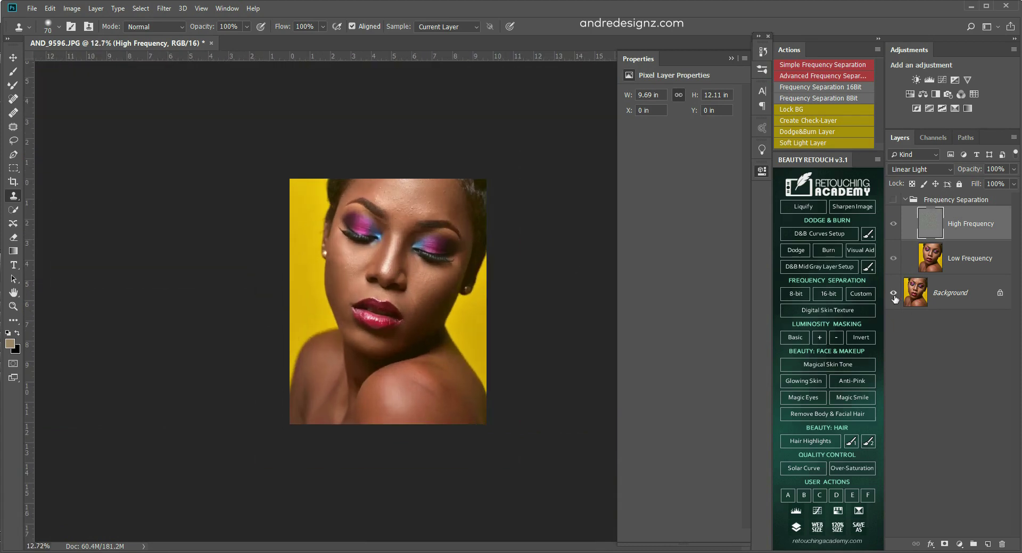
{"action": "left_click", "coordinate": [893, 294], "text": "alt"}
{"action": "left_click", "coordinate": [894, 298], "text": "alt"}
{"action": "left_click", "coordinate": [894, 298], "text": "alt"}
Step: Clone smoother texture over the crease on the front shoulder with the brush enlarged to 125 px
{"action": "scroll", "coordinate": [396, 308], "scroll_direction": "up", "scroll_amount": 4}
{"action": "left_click_drag", "start_coordinate": [477, 468], "coordinate": [438, 314]}
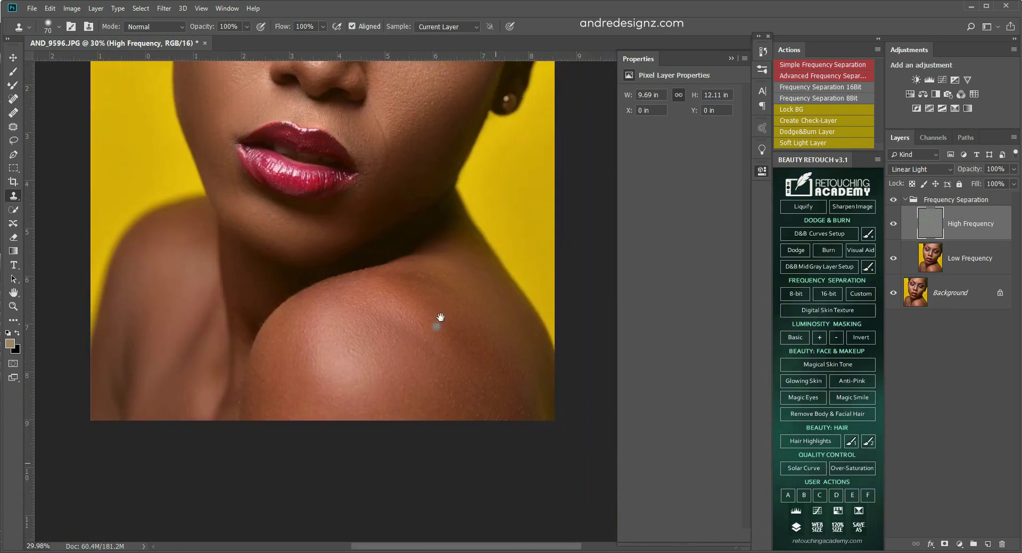
{"action": "key", "text": "bracketright"}
{"action": "key", "text": "bracketright"}
{"action": "key", "text": "bracketright"}
{"action": "left_click_drag", "start_coordinate": [441, 383], "coordinate": [421, 382]}
{"action": "left_click", "coordinate": [434, 366], "text": "alt"}
{"action": "left_click_drag", "start_coordinate": [428, 343], "coordinate": [429, 359]}
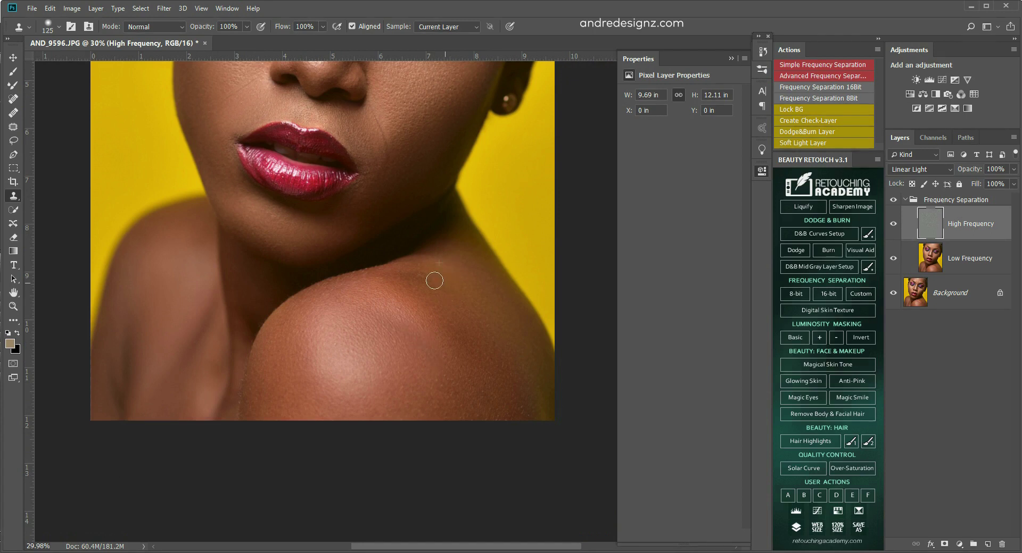
Step: Clone clean skin texture over the front shoulder and the shadowed cheek and chin beside the mouth corner with the 125 px brush
{"action": "mouse_move", "coordinate": [457, 293]}
{"action": "left_mouse_down"}
{"action": "mouse_move", "coordinate": [396, 292]}
{"action": "mouse_move", "coordinate": [405, 281]}
{"action": "mouse_move", "coordinate": [449, 289]}
{"action": "mouse_move", "coordinate": [470, 331]}
{"action": "left_mouse_up"}
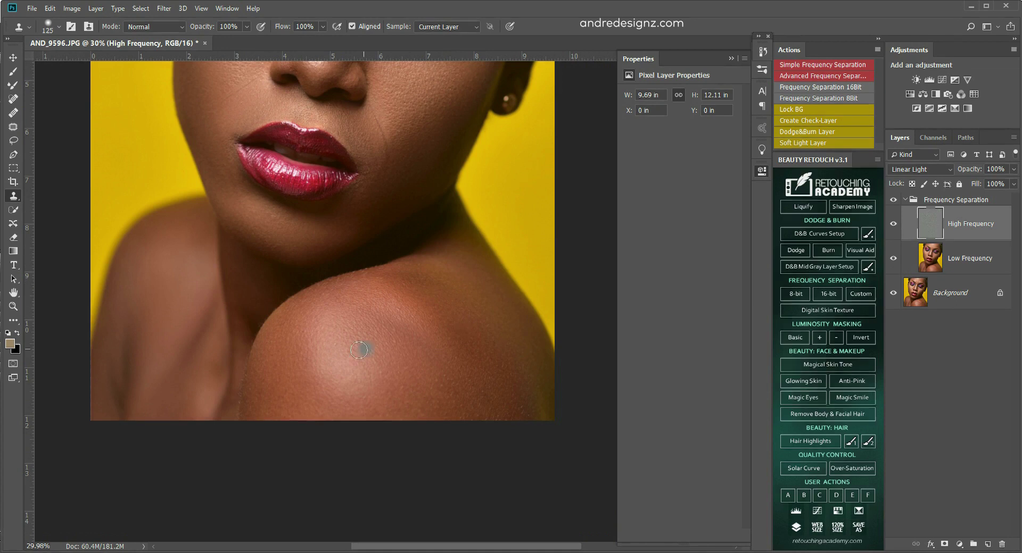
{"action": "left_click", "coordinate": [377, 158], "text": "alt"}
{"action": "left_click_drag", "start_coordinate": [370, 170], "coordinate": [366, 188]}
{"action": "left_click", "coordinate": [383, 203], "text": "alt"}
{"action": "left_click", "coordinate": [358, 213], "text": "alt"}
{"action": "left_click", "coordinate": [429, 225], "text": "alt"}
{"action": "left_click", "coordinate": [389, 207], "text": "alt"}
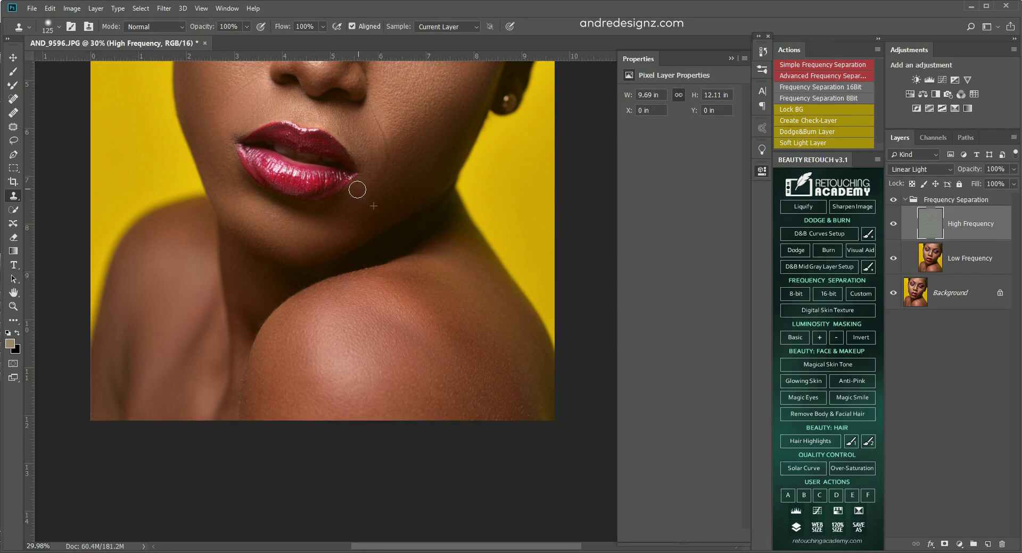
Step: Collapse the Frequency Separation group and create a Soft Light Dodge&Burn layer above it with the Dodge&Burn Layer action
{"action": "scroll", "coordinate": [394, 249], "scroll_direction": "down", "scroll_amount": 1}
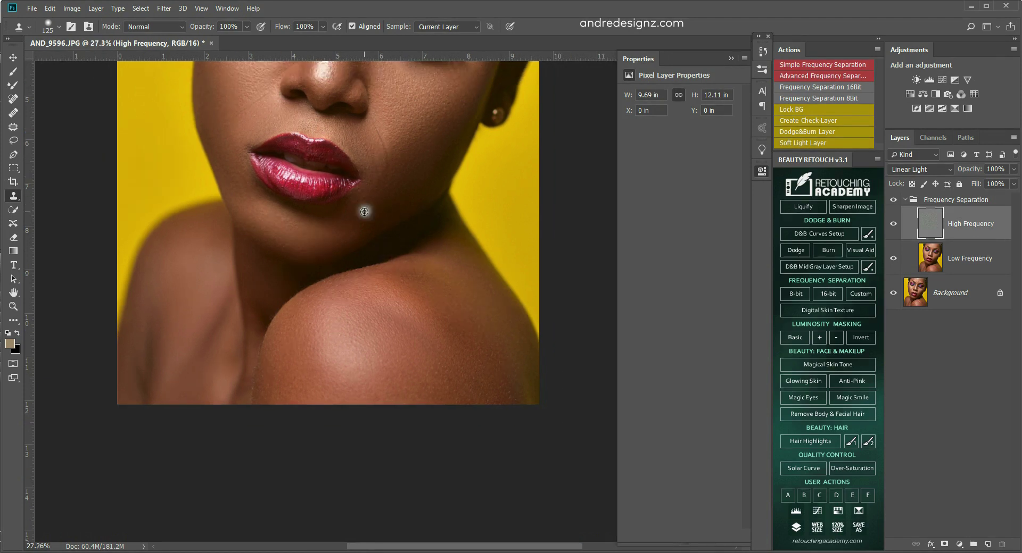
{"action": "scroll", "coordinate": [379, 251], "scroll_direction": "down", "scroll_amount": 10}
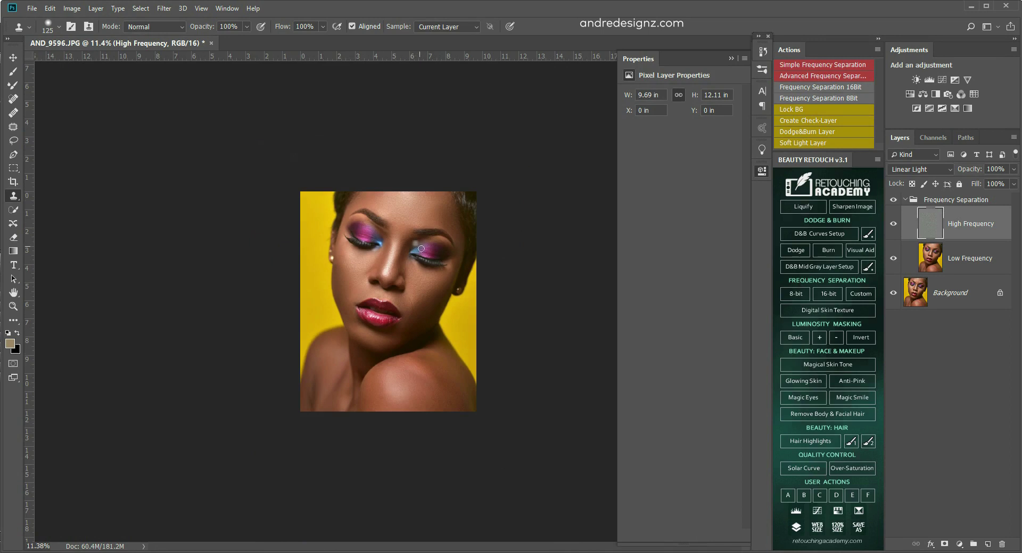
{"action": "key", "text": "ctrl+plus"}
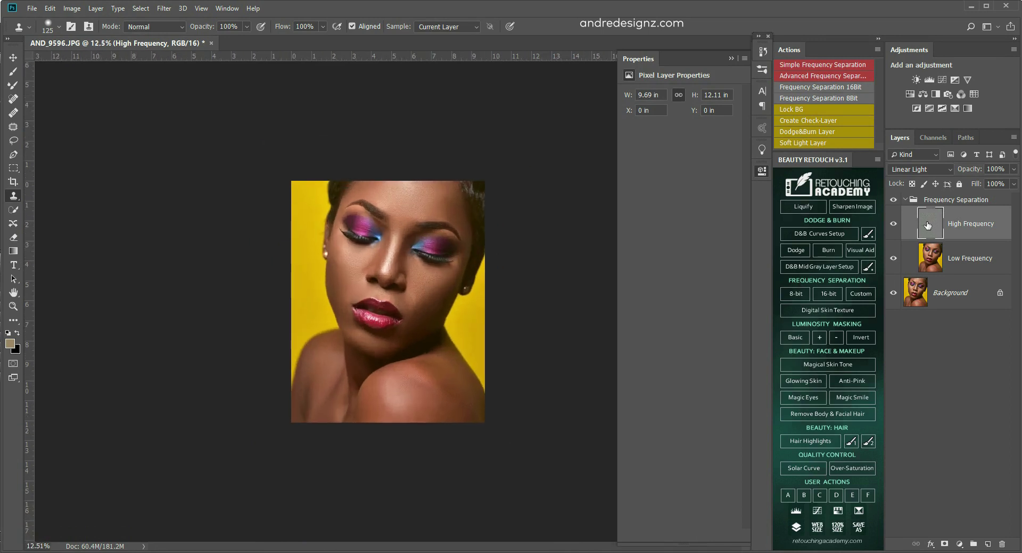
{"action": "left_click", "coordinate": [906, 200]}
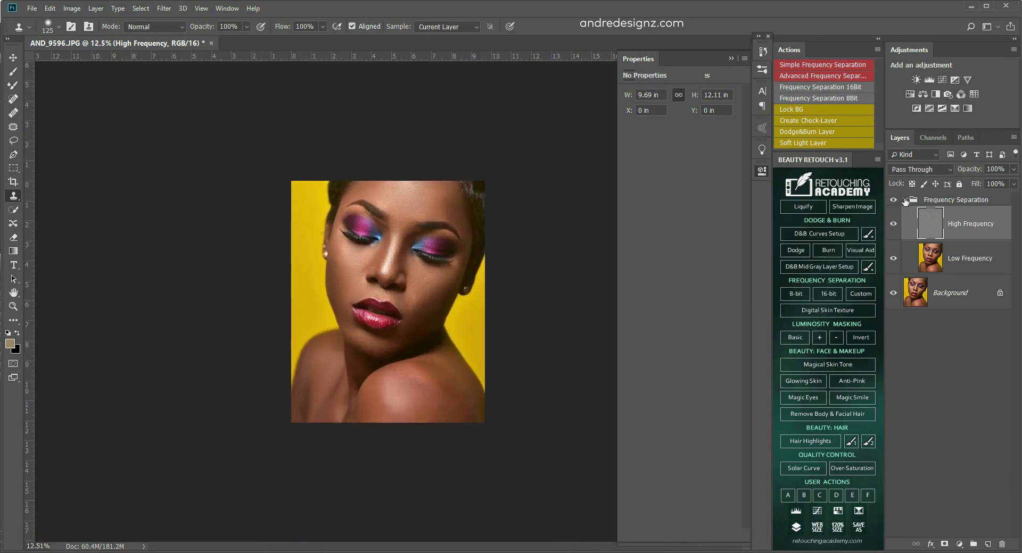
{"action": "left_click", "coordinate": [804, 132]}
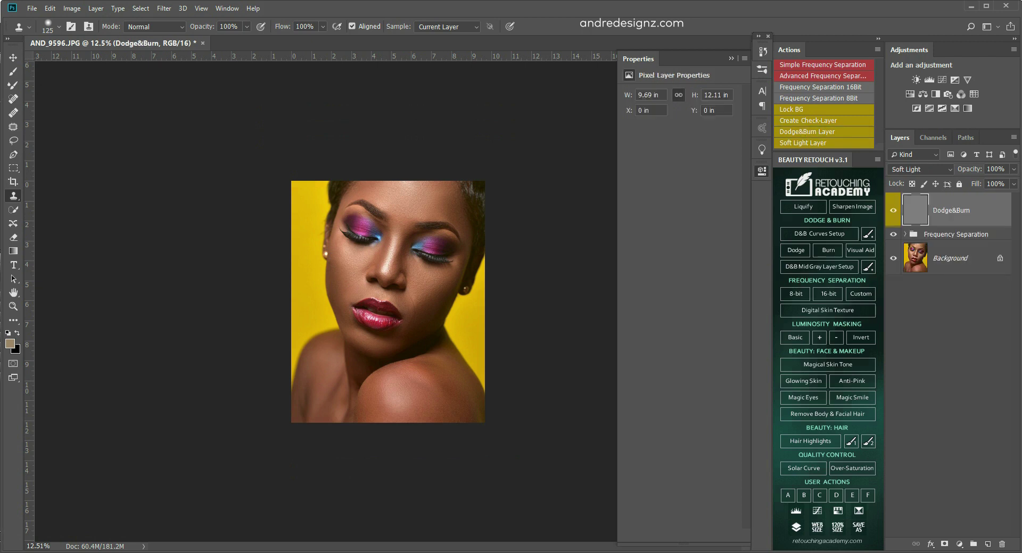
Step: Set the Dodge&Burn layer's opacity to 50% and activate the Burn tool
{"action": "key", "text": "ctrl+0"}
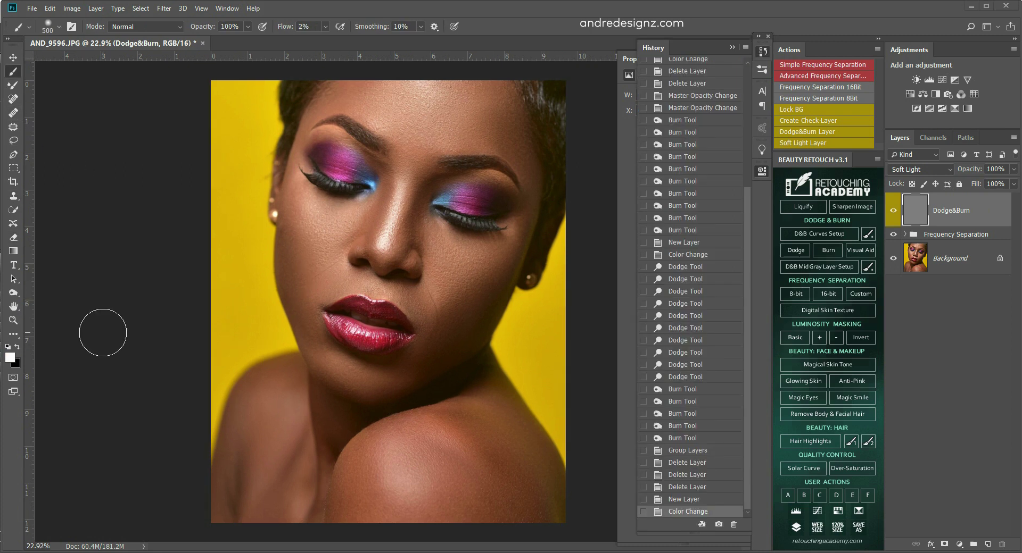
{"action": "left_click", "coordinate": [13, 293]}
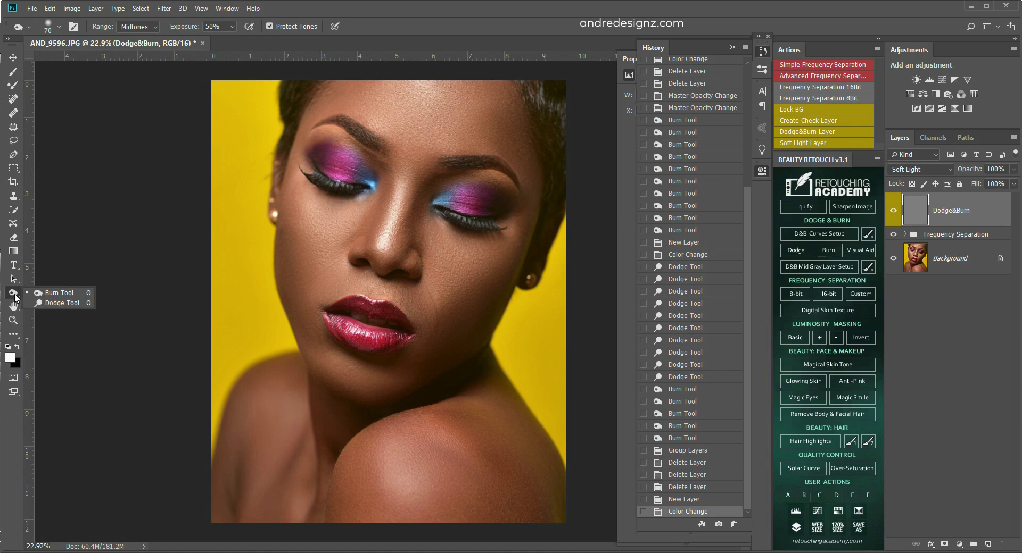
{"action": "left_click", "coordinate": [59, 293]}
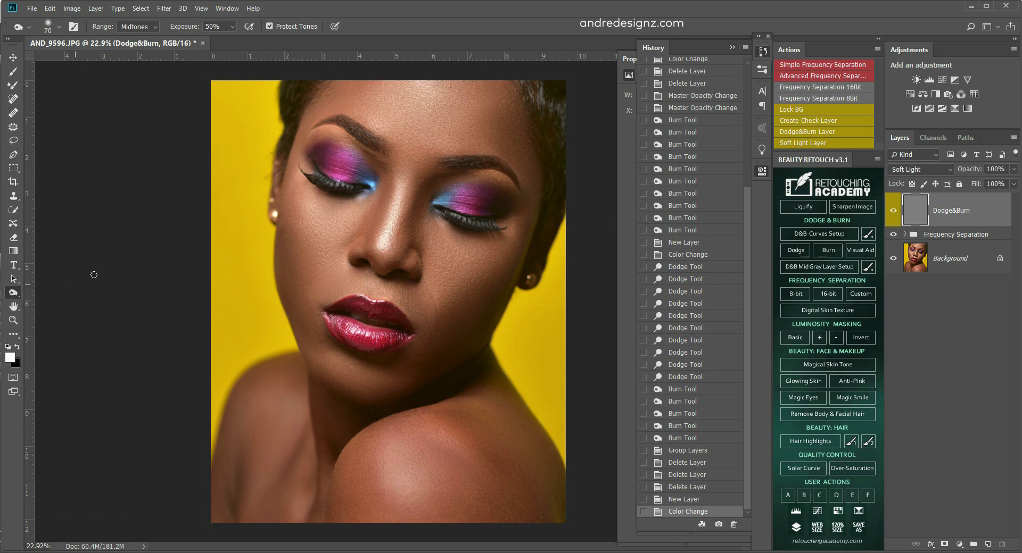
{"action": "scroll", "coordinate": [472, 184], "scroll_direction": "down", "scroll_amount": 2}
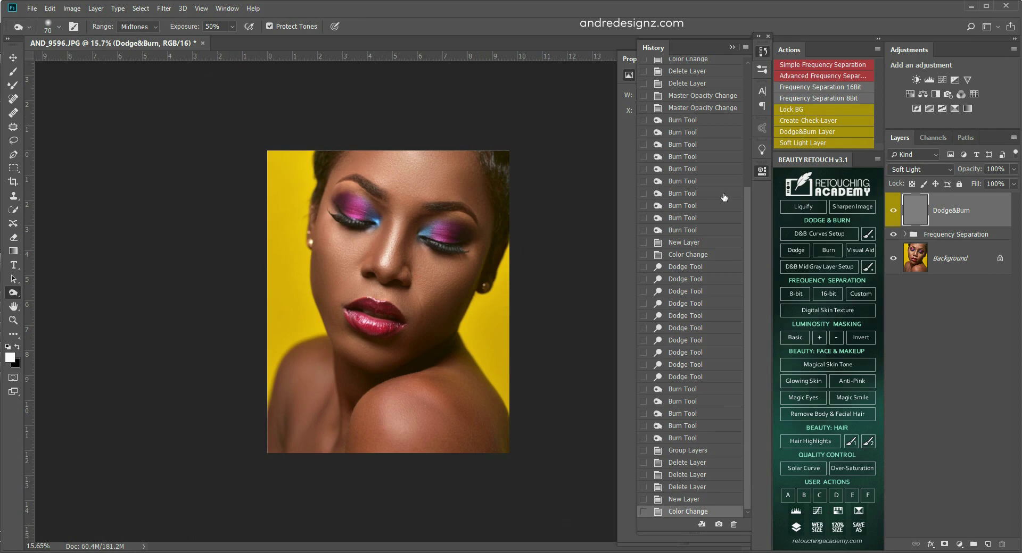
{"action": "scroll", "coordinate": [401, 226], "scroll_direction": "up", "scroll_amount": 2}
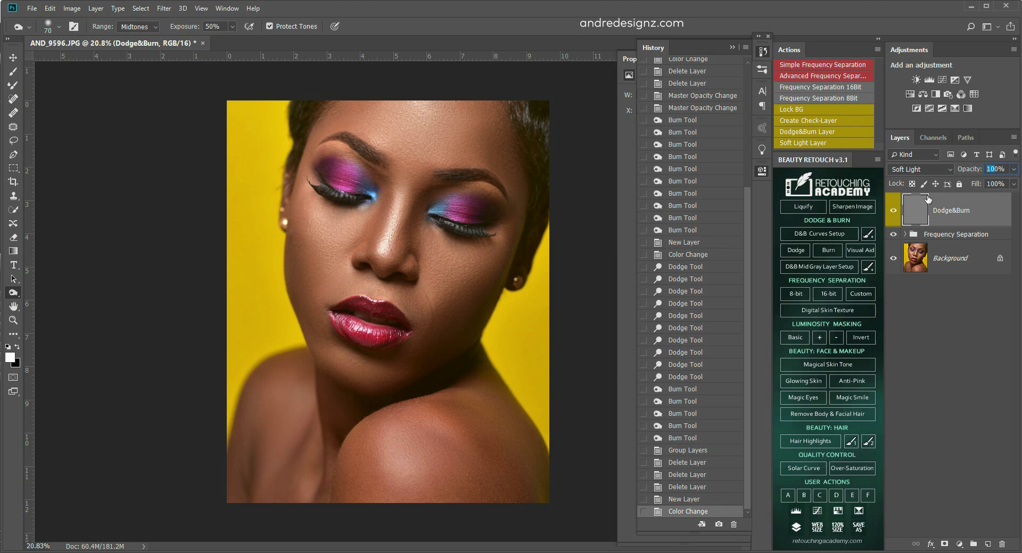
{"action": "type", "text": "50"}
{"action": "key", "text": "Return"}
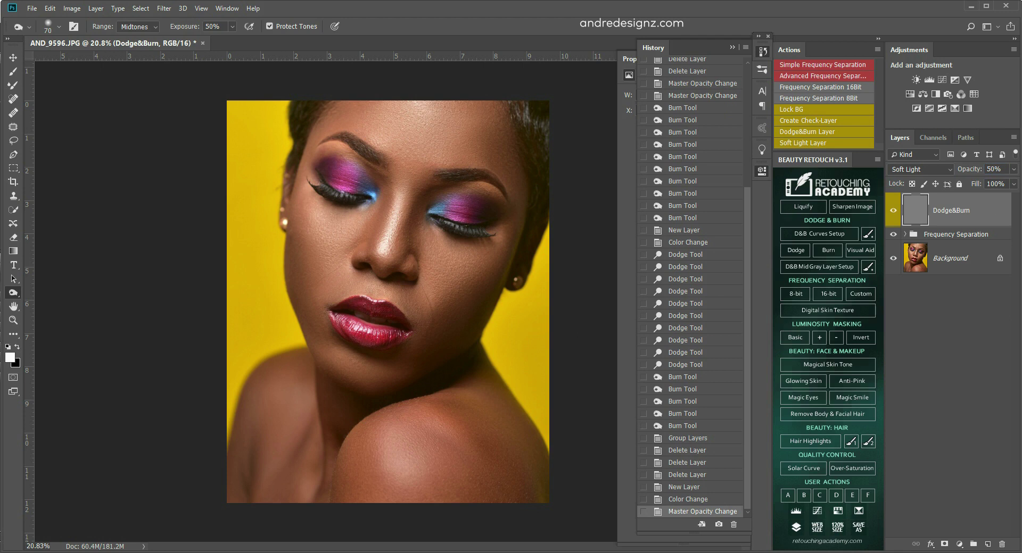
{"action": "right_click", "coordinate": [13, 293]}
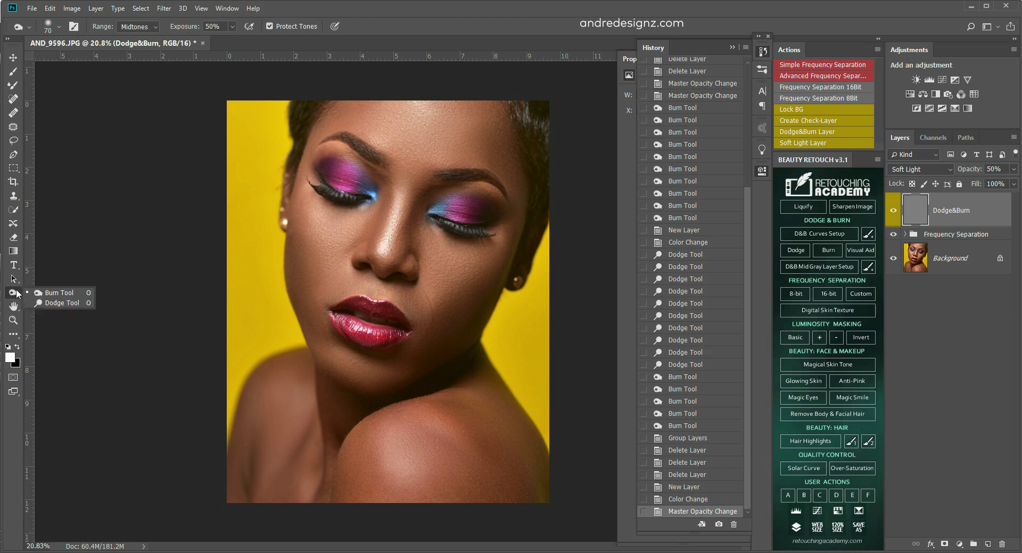
{"action": "left_click", "coordinate": [70, 292]}
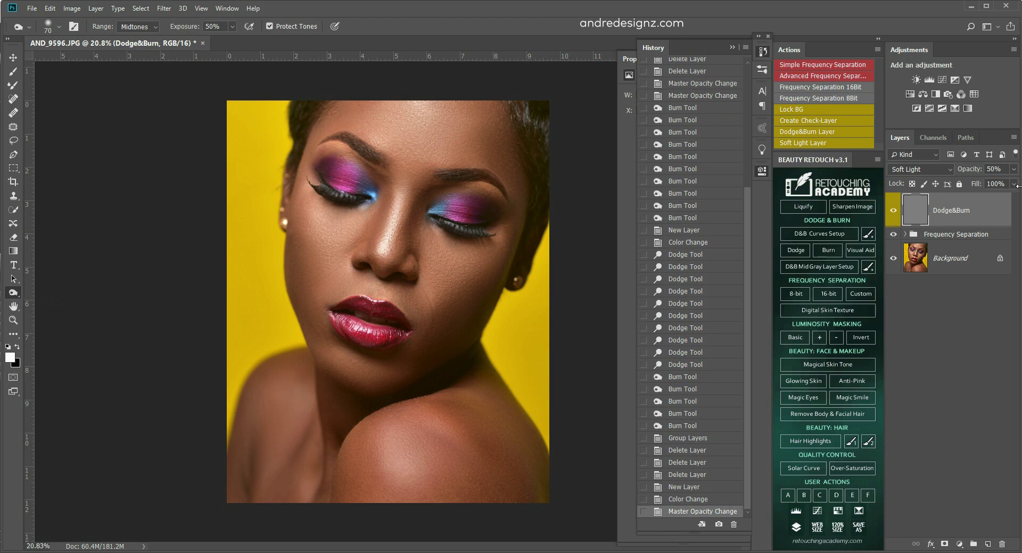
Step: Rename the Dodge&Burn layer as Burn
{"action": "double_click", "coordinate": [965, 211]}
{"action": "left_click", "coordinate": [956, 213]}
{"action": "left_click_drag", "start_coordinate": [952, 211], "coordinate": [883, 211]}
{"action": "key", "text": "BackSpace"}
{"action": "key", "text": "Return"}
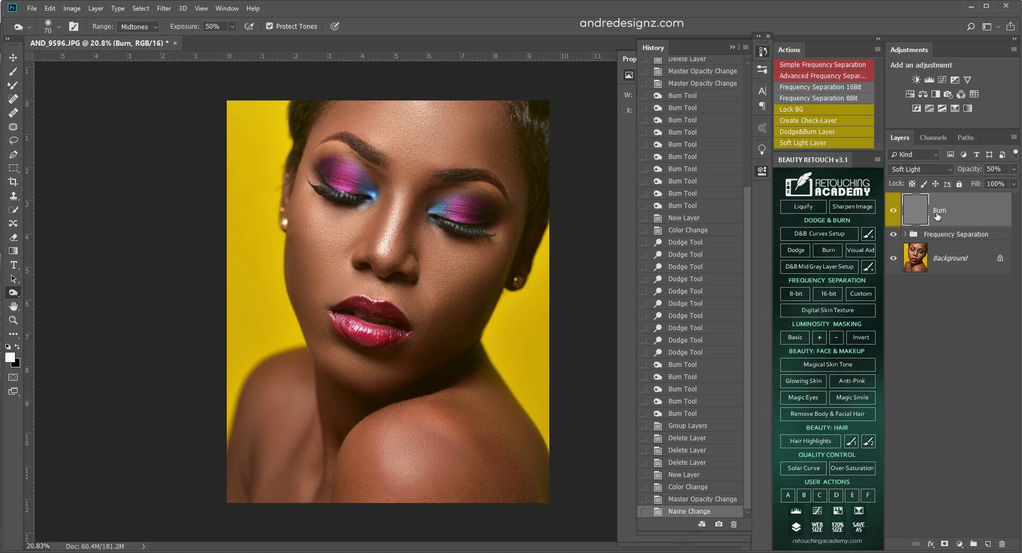
Step: Create a second Dodge&Burn layer with the action and rename it as Dodge
{"action": "left_click", "coordinate": [822, 132]}
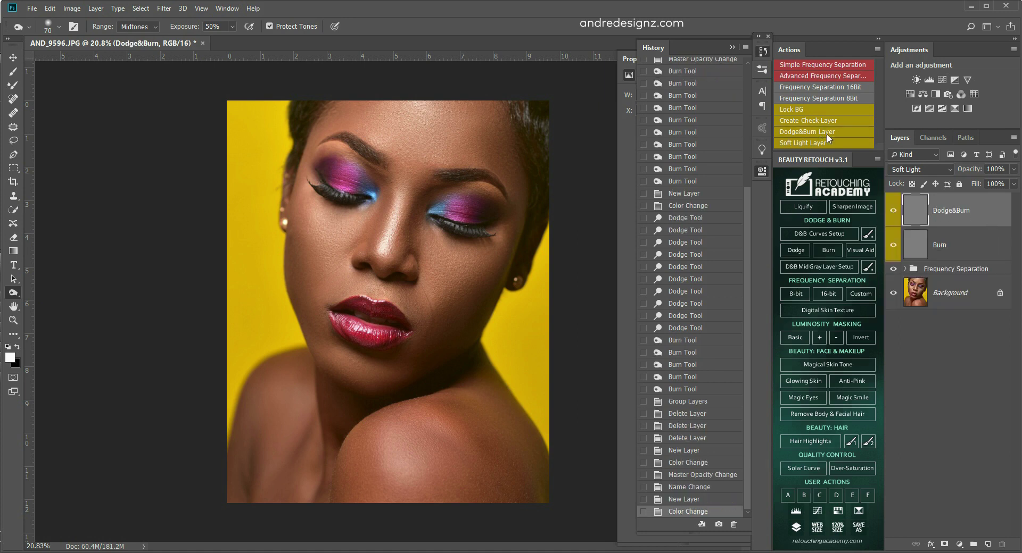
{"action": "double_click", "coordinate": [953, 210]}
{"action": "left_click_drag", "start_coordinate": [951, 211], "coordinate": [985, 211]}
{"action": "key", "text": "BackSpace"}
{"action": "key", "text": "Return"}
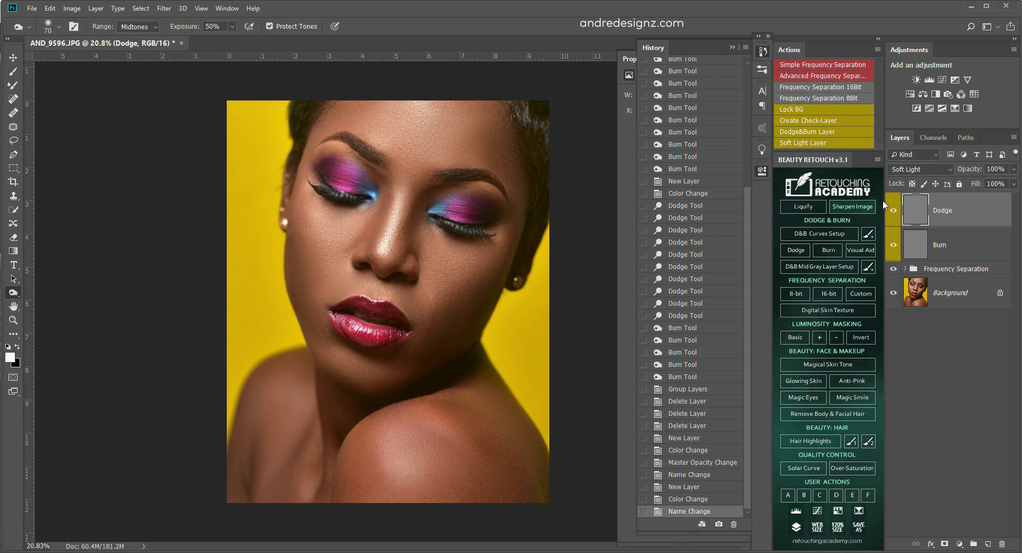
Step: Burn the shadow beside the nose bridge on the Burn layer with a 250 px brush and compare it by toggling the layer's visibility
{"action": "left_click", "coordinate": [954, 241]}
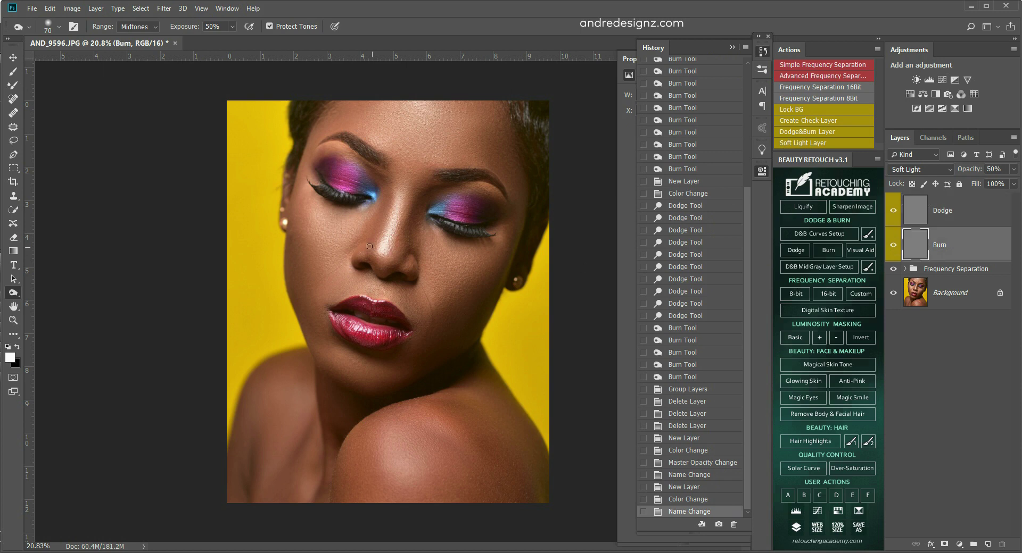
{"action": "right_click", "coordinate": [11, 294]}
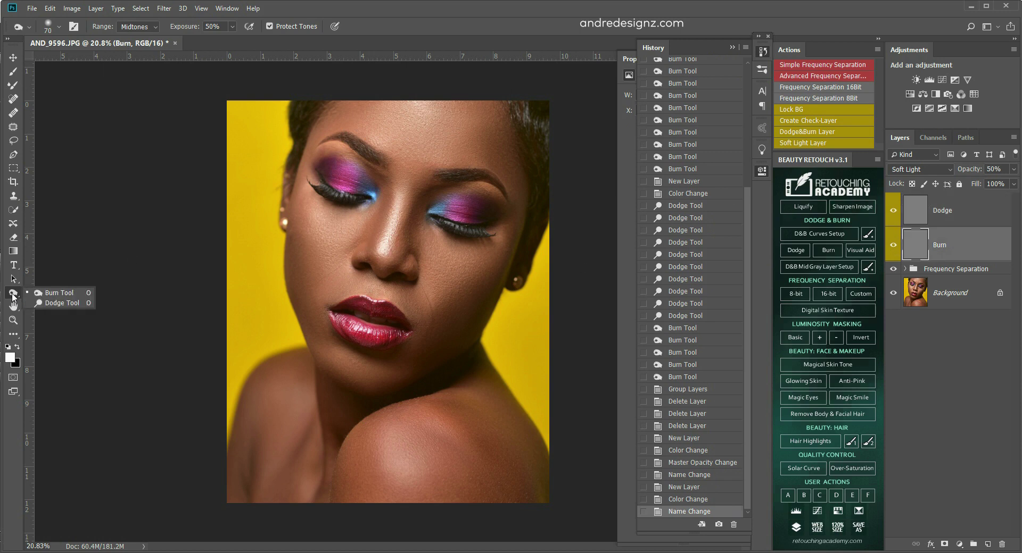
{"action": "left_click", "coordinate": [50, 292]}
{"action": "scroll", "coordinate": [638, 180], "scroll_direction": "up", "scroll_amount": 2}
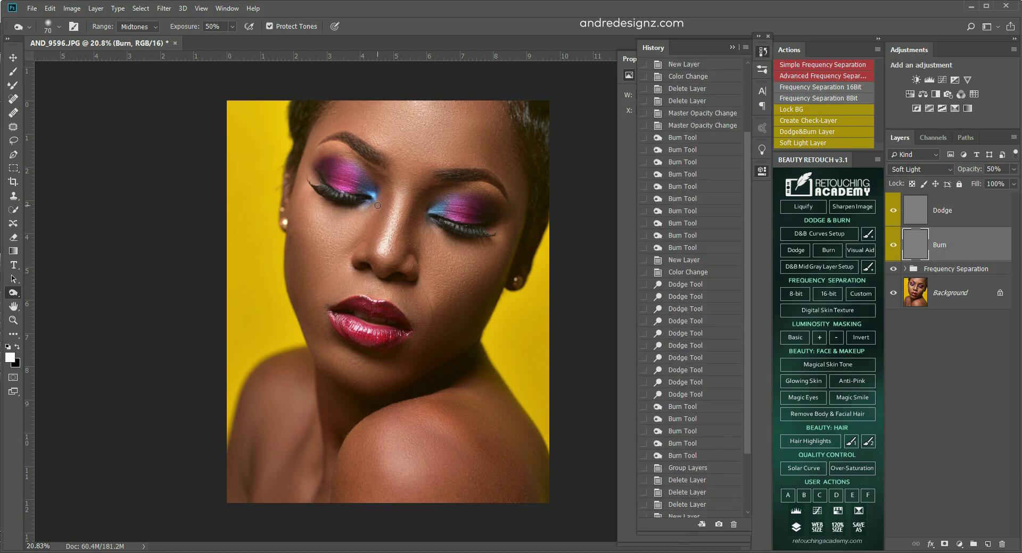
{"action": "key", "text": "bracketright"}
{"action": "key", "text": "bracketright"}
{"action": "key", "text": "bracketright"}
{"action": "key", "text": "bracketright"}
{"action": "key", "text": "bracketright"}
{"action": "key", "text": "bracketright"}
{"action": "key", "text": "bracketright"}
{"action": "left_click_drag", "start_coordinate": [380, 202], "coordinate": [381, 210]}
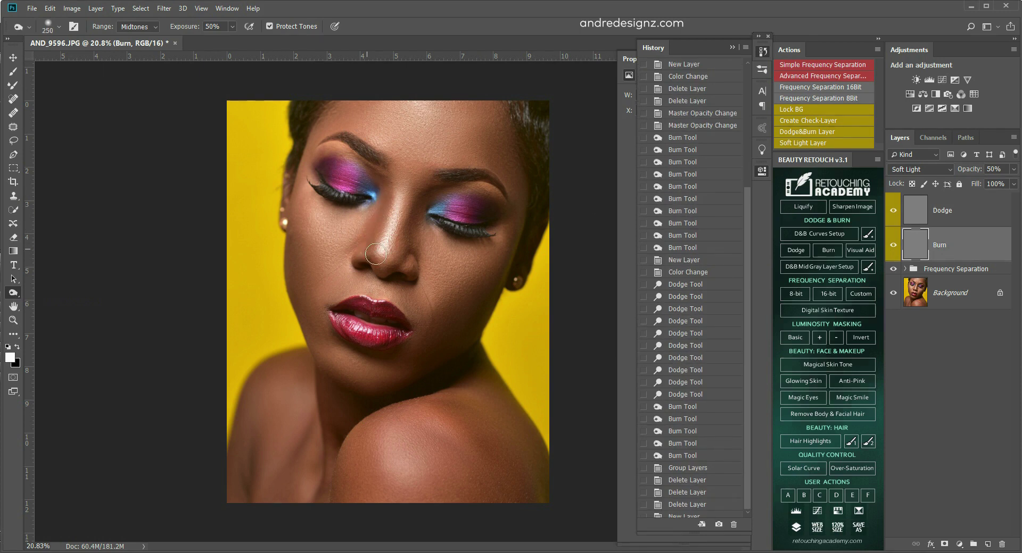
{"action": "left_click", "coordinate": [893, 244]}
{"action": "left_click", "coordinate": [894, 245]}
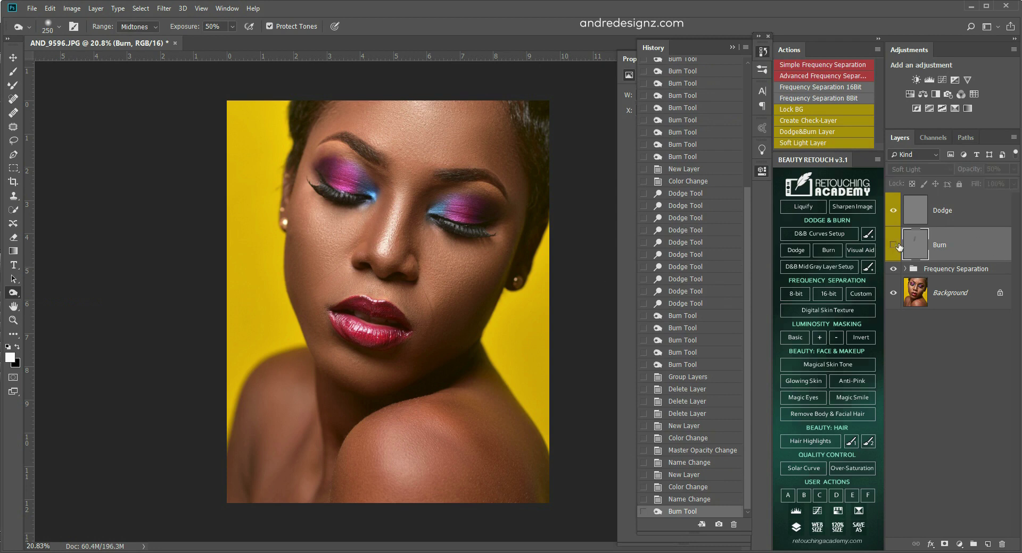
{"action": "left_click", "coordinate": [893, 244]}
Step: Burn the other side of the nose, the cheek beside the mouth and the face's outer cheek edge, resizing the brush between areas
{"action": "left_click_drag", "start_coordinate": [418, 216], "coordinate": [411, 258]}
{"action": "key", "text": "bracketright"}
{"action": "key", "text": "bracketright"}
{"action": "left_click_drag", "start_coordinate": [424, 335], "coordinate": [442, 356]}
{"action": "key", "text": "bracketleft"}
{"action": "key", "text": "bracketleft"}
{"action": "left_click_drag", "start_coordinate": [297, 243], "coordinate": [310, 306]}
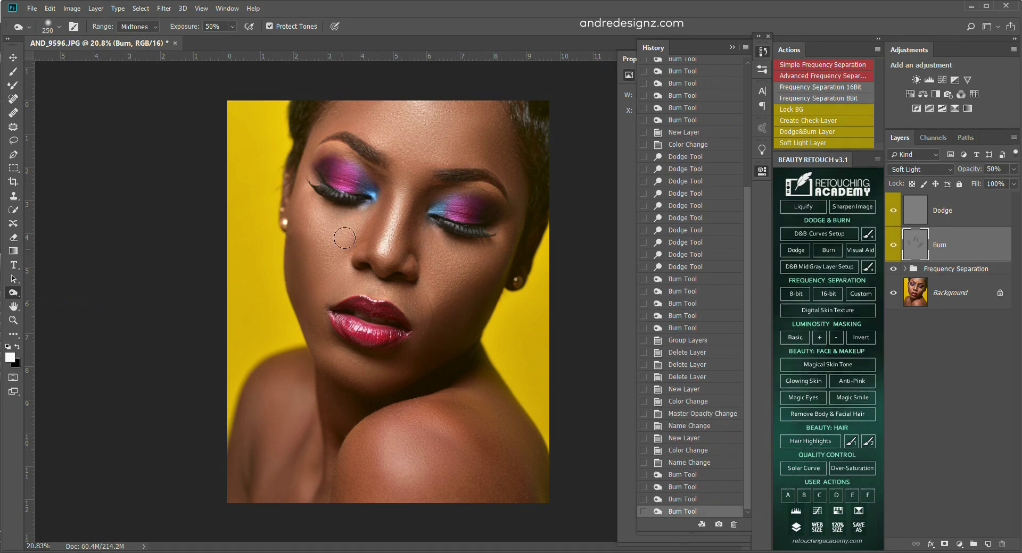
Step: Burn the forehead's outer edges and the hairline with the brush enlarged to 500 px
{"action": "scroll", "coordinate": [368, 171], "scroll_direction": "down", "scroll_amount": 2}
{"action": "key", "text": "bracketright"}
{"action": "key", "text": "bracketright"}
{"action": "key", "text": "bracketright"}
{"action": "mouse_move", "coordinate": [296, 189]}
{"action": "left_mouse_down"}
{"action": "mouse_move", "coordinate": [469, 178]}
{"action": "mouse_move", "coordinate": [492, 239]}
{"action": "left_mouse_up"}
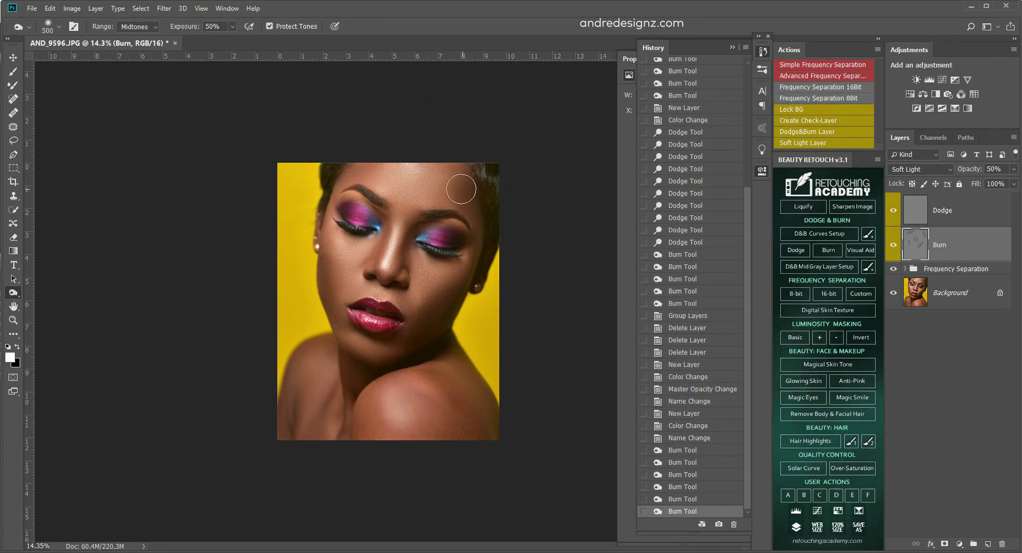
{"action": "left_click_drag", "start_coordinate": [464, 153], "coordinate": [510, 197]}
Step: Burn the shadows on both shoulders with a 600 px brush, then the neck and jawline with a smaller one
{"action": "key", "text": "bracketleft"}
{"action": "scroll", "coordinate": [426, 306], "scroll_direction": "down", "scroll_amount": 1}
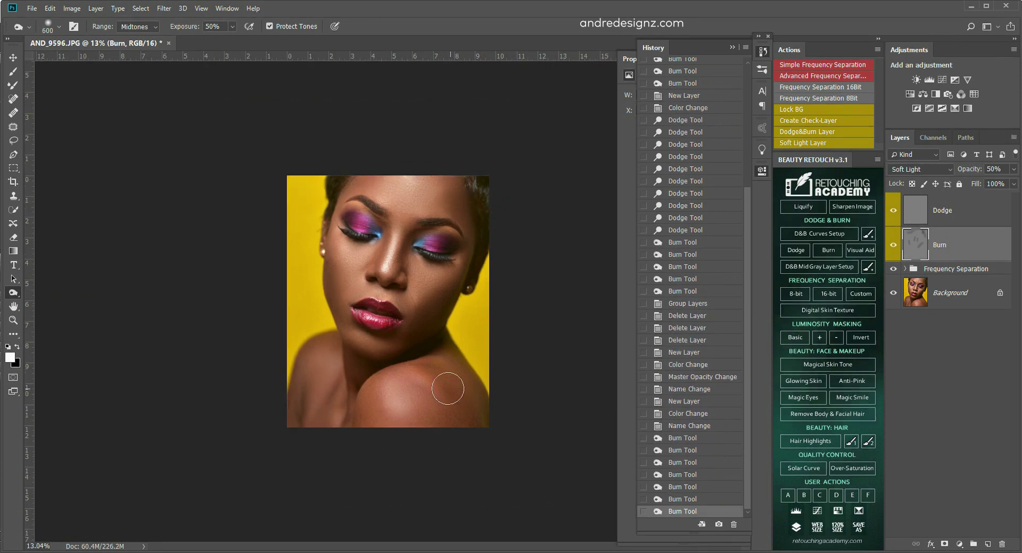
{"action": "mouse_move", "coordinate": [440, 383]}
{"action": "left_mouse_down"}
{"action": "mouse_move", "coordinate": [459, 427]}
{"action": "mouse_move", "coordinate": [442, 397]}
{"action": "mouse_move", "coordinate": [431, 434]}
{"action": "left_mouse_up"}
{"action": "mouse_move", "coordinate": [363, 407]}
{"action": "left_mouse_down"}
{"action": "mouse_move", "coordinate": [385, 378]}
{"action": "mouse_move", "coordinate": [361, 405]}
{"action": "left_mouse_up"}
{"action": "mouse_move", "coordinate": [333, 357]}
{"action": "left_mouse_down"}
{"action": "mouse_move", "coordinate": [321, 398]}
{"action": "mouse_move", "coordinate": [338, 395]}
{"action": "mouse_move", "coordinate": [306, 443]}
{"action": "left_mouse_up"}
{"action": "key", "text": "bracketleft"}
{"action": "key", "text": "bracketleft"}
{"action": "mouse_move", "coordinate": [355, 361]}
{"action": "left_mouse_down"}
{"action": "mouse_move", "coordinate": [346, 406]}
{"action": "mouse_move", "coordinate": [355, 347]}
{"action": "mouse_move", "coordinate": [334, 306]}
{"action": "left_mouse_up"}
Step: Burn the eye makeup on both eyelids with the brush set to 400 px
{"action": "key", "text": "bracketright"}
{"action": "key", "text": "bracketright"}
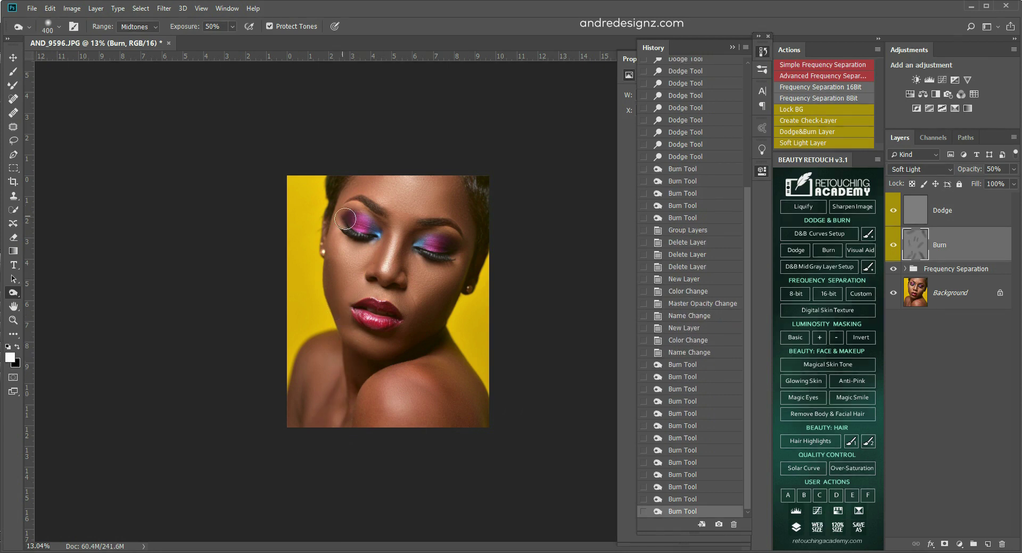
{"action": "left_click_drag", "start_coordinate": [373, 225], "coordinate": [355, 220]}
{"action": "mouse_move", "coordinate": [444, 244]}
{"action": "left_mouse_down"}
{"action": "mouse_move", "coordinate": [435, 239]}
{"action": "mouse_move", "coordinate": [452, 245]}
{"action": "left_mouse_up"}
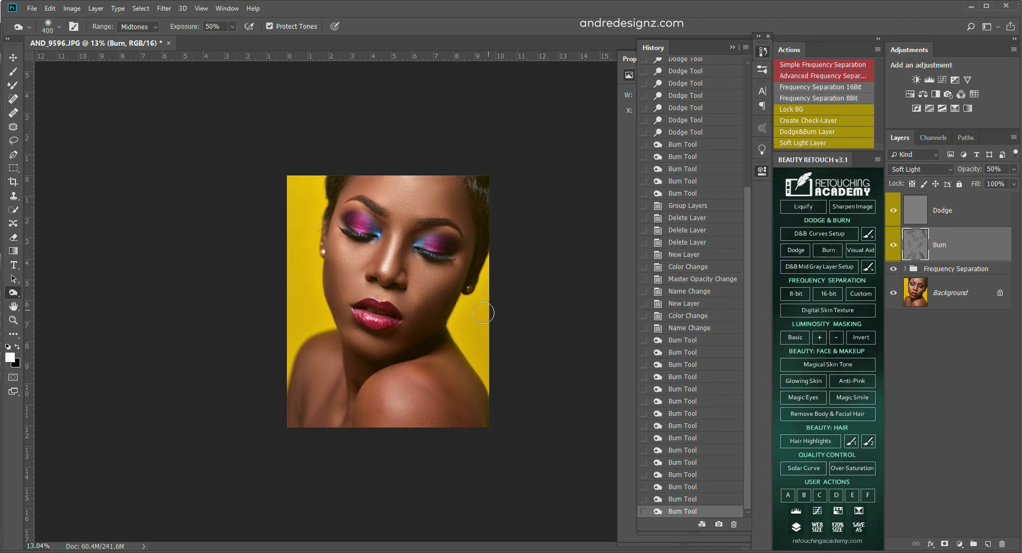
{"action": "scroll", "coordinate": [575, 277], "scroll_direction": "down", "scroll_amount": 4}
{"action": "key", "text": "ctrl+minus"}
{"action": "scroll", "coordinate": [501, 271], "scroll_direction": "up", "scroll_amount": 5}
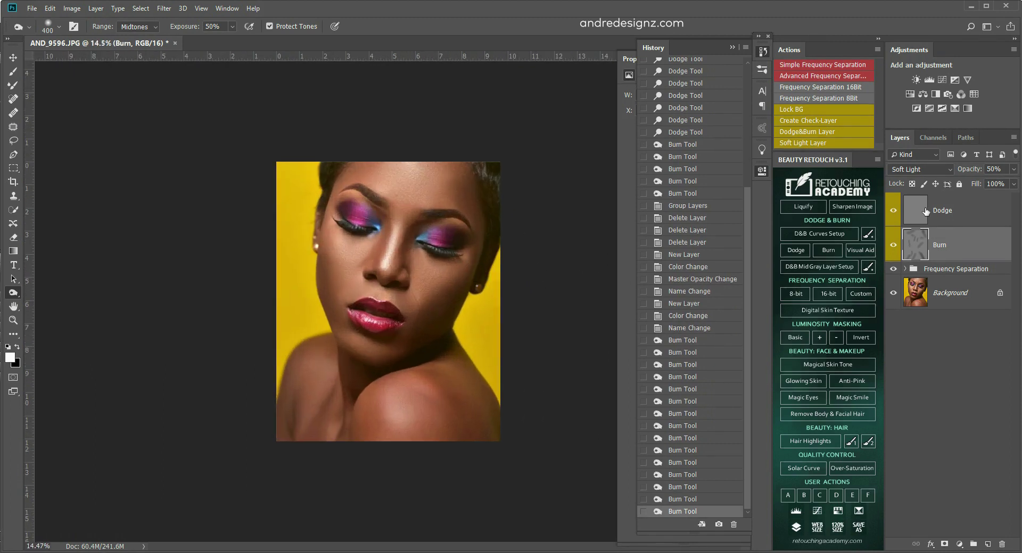
Step: Switch to the Dodge tool on the Dodge layer and set the layer's opacity to 50%
{"action": "left_click", "coordinate": [926, 211]}
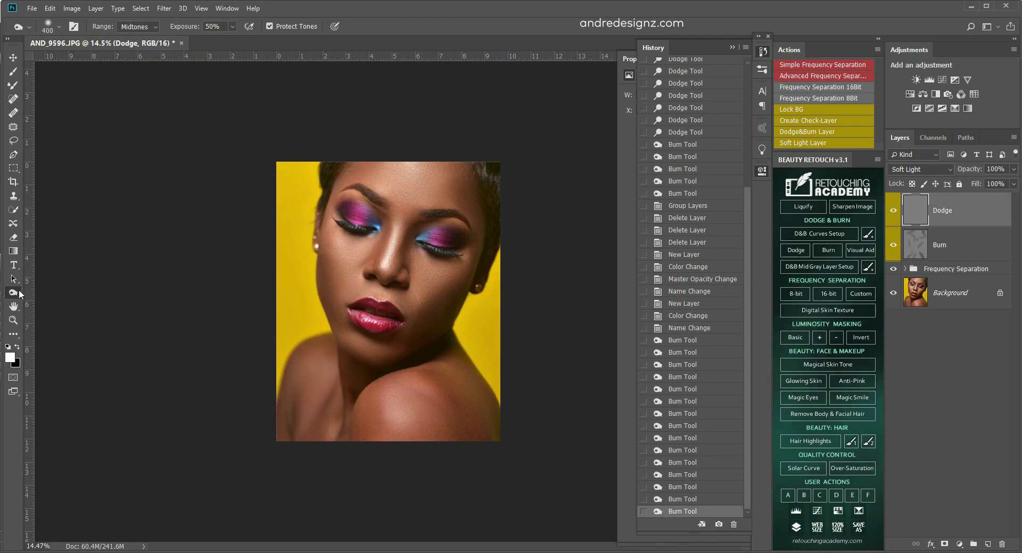
{"action": "right_click", "coordinate": [13, 293]}
{"action": "left_click", "coordinate": [50, 292]}
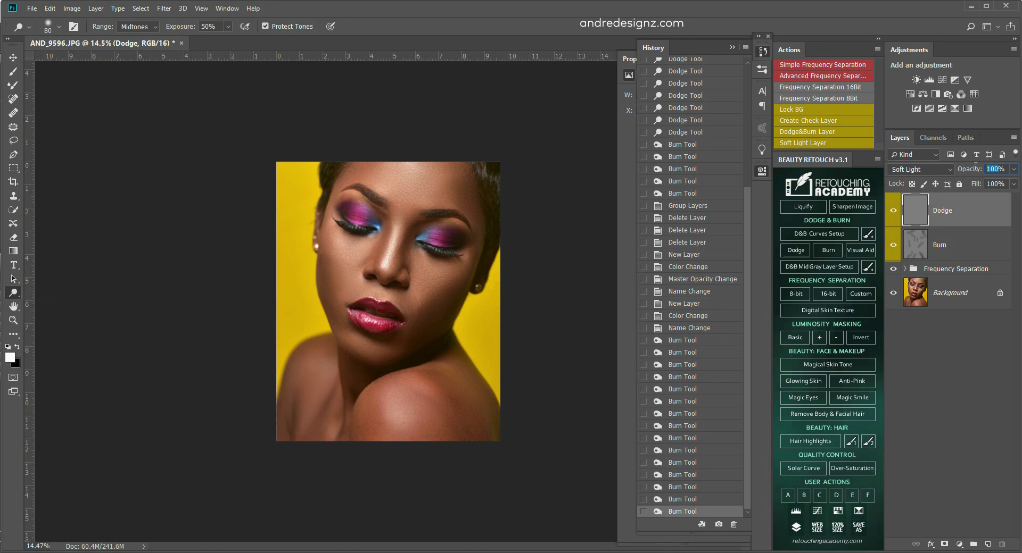
{"action": "type", "text": "3"}
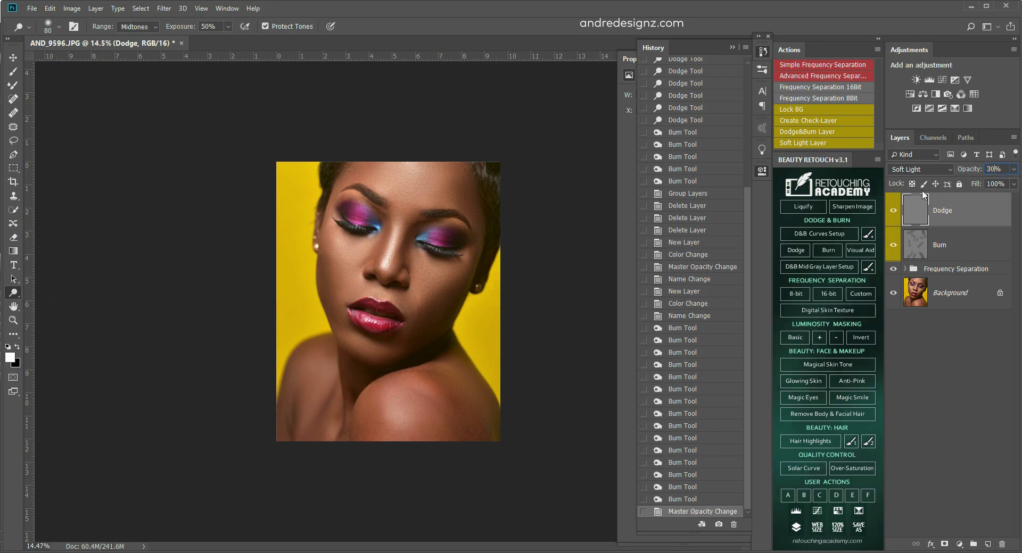
{"action": "left_click", "coordinate": [998, 247]}
{"action": "left_click", "coordinate": [988, 205]}
{"action": "left_click", "coordinate": [961, 244]}
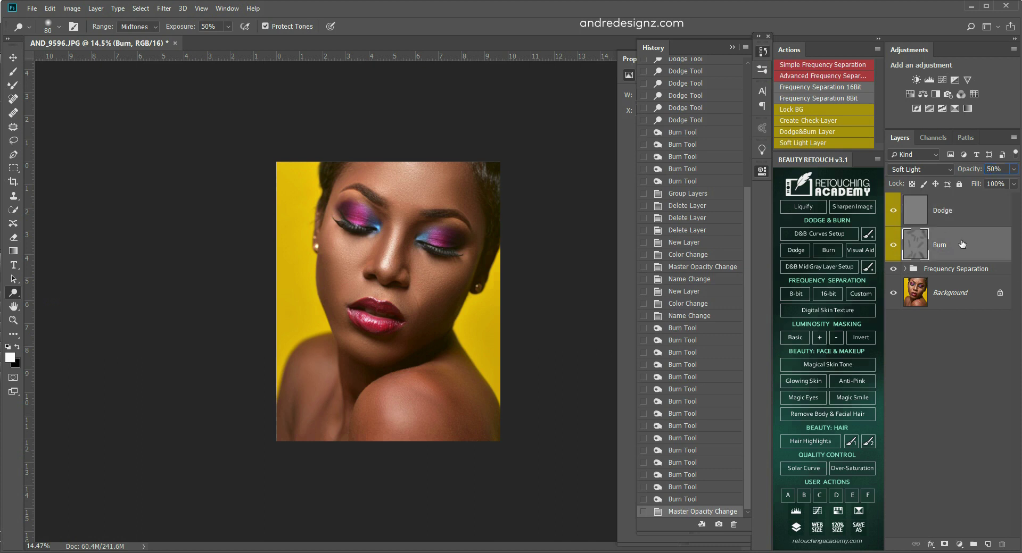
{"action": "left_click", "coordinate": [977, 216]}
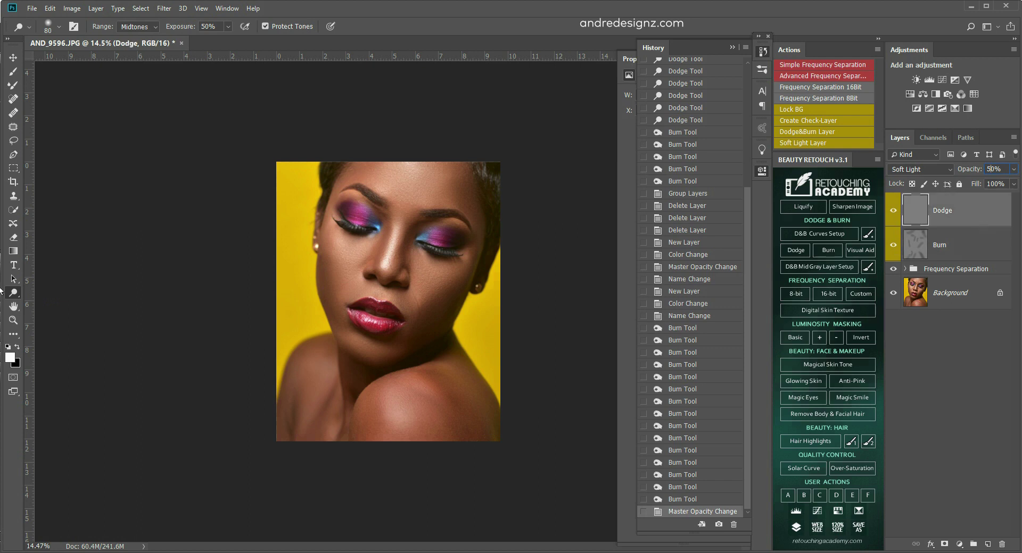
Step: Dodge the highlights under the eyes and on both cheeks with the brush enlarged to 200 px
{"action": "left_click", "coordinate": [374, 234]}
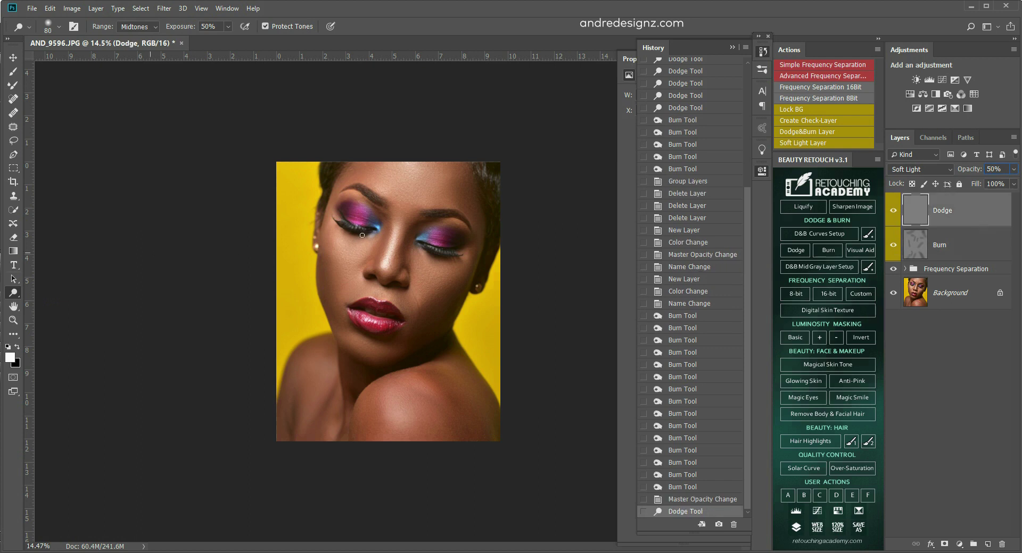
{"action": "left_click", "coordinate": [281, 229]}
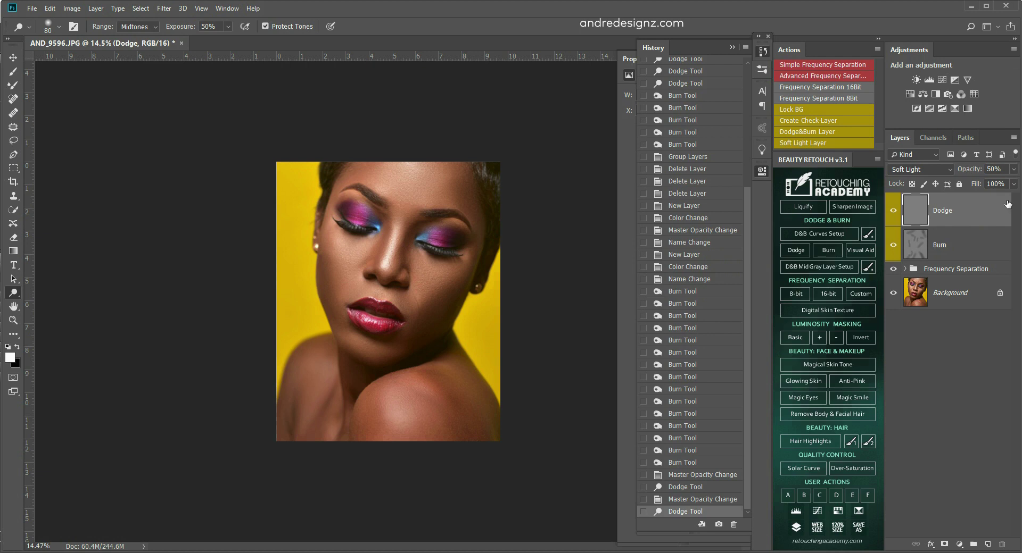
{"action": "scroll", "coordinate": [319, 213], "scroll_direction": "up", "scroll_amount": 4}
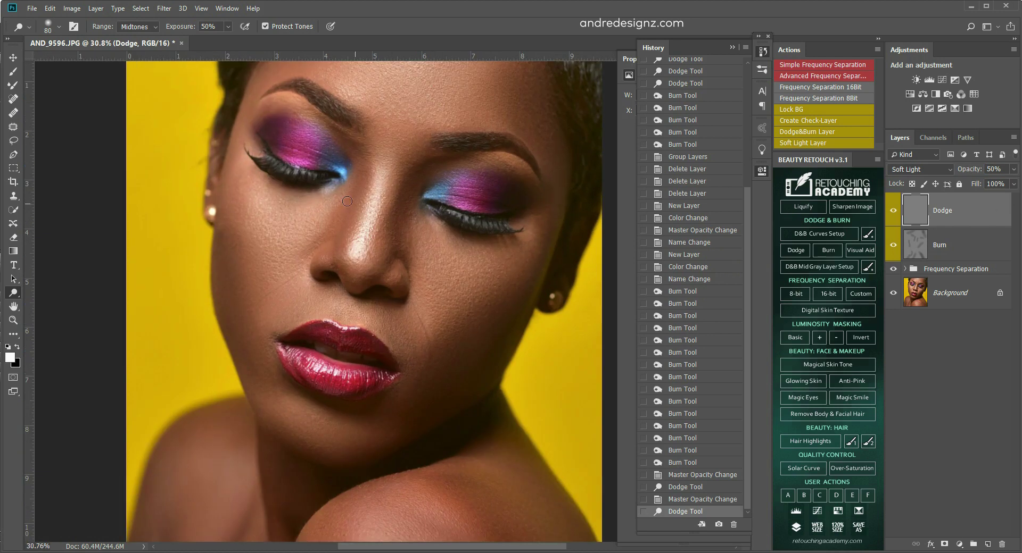
{"action": "key", "text": "bracketright"}
{"action": "key", "text": "bracketright"}
{"action": "key", "text": "bracketright"}
{"action": "key", "text": "bracketright"}
{"action": "key", "text": "bracketright"}
{"action": "key", "text": "bracketright"}
{"action": "key", "text": "bracketright"}
{"action": "key", "text": "bracketright"}
{"action": "key", "text": "bracketright"}
{"action": "key", "text": "bracketright"}
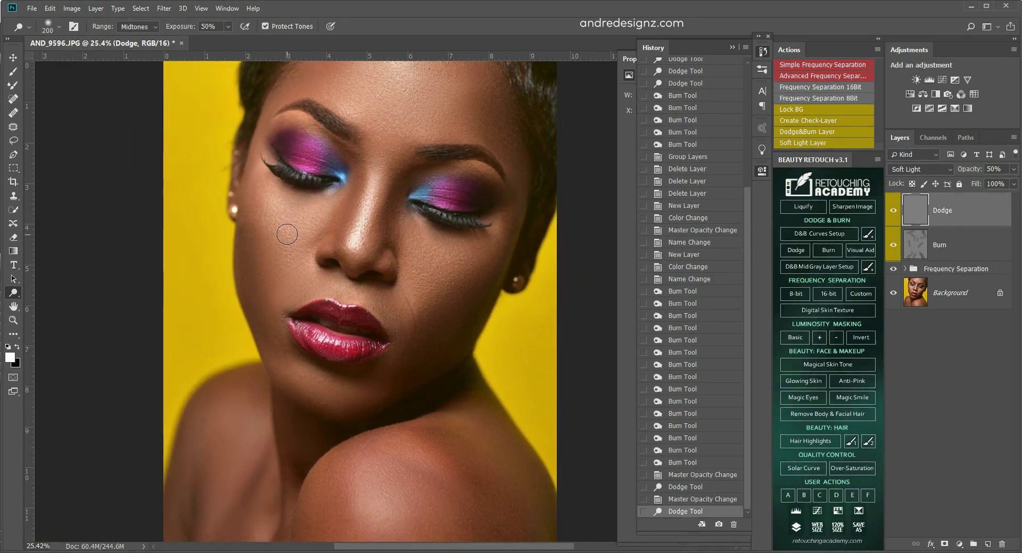
{"action": "mouse_move", "coordinate": [289, 227]}
{"action": "left_mouse_down"}
{"action": "mouse_move", "coordinate": [271, 221]}
{"action": "mouse_move", "coordinate": [282, 246]}
{"action": "left_mouse_up"}
{"action": "mouse_move", "coordinate": [453, 261]}
{"action": "left_mouse_down"}
{"action": "mouse_move", "coordinate": [429, 256]}
{"action": "mouse_move", "coordinate": [427, 275]}
{"action": "mouse_move", "coordinate": [475, 252]}
{"action": "mouse_move", "coordinate": [444, 267]}
{"action": "mouse_move", "coordinate": [417, 238]}
{"action": "mouse_move", "coordinate": [414, 273]}
{"action": "left_mouse_up"}
{"action": "key", "text": "bracketleft"}
{"action": "key", "text": "bracketleft"}
Step: Dodge the centre of the forehead with a larger brush
{"action": "scroll", "coordinate": [415, 276], "scroll_direction": "down", "scroll_amount": 4}
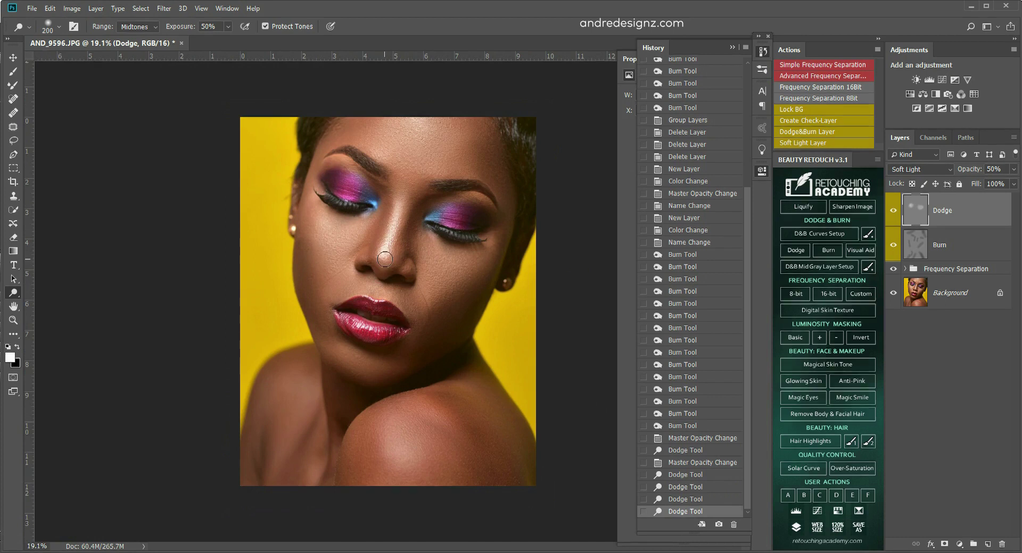
{"action": "scroll", "coordinate": [380, 274], "scroll_direction": "up", "scroll_amount": 4}
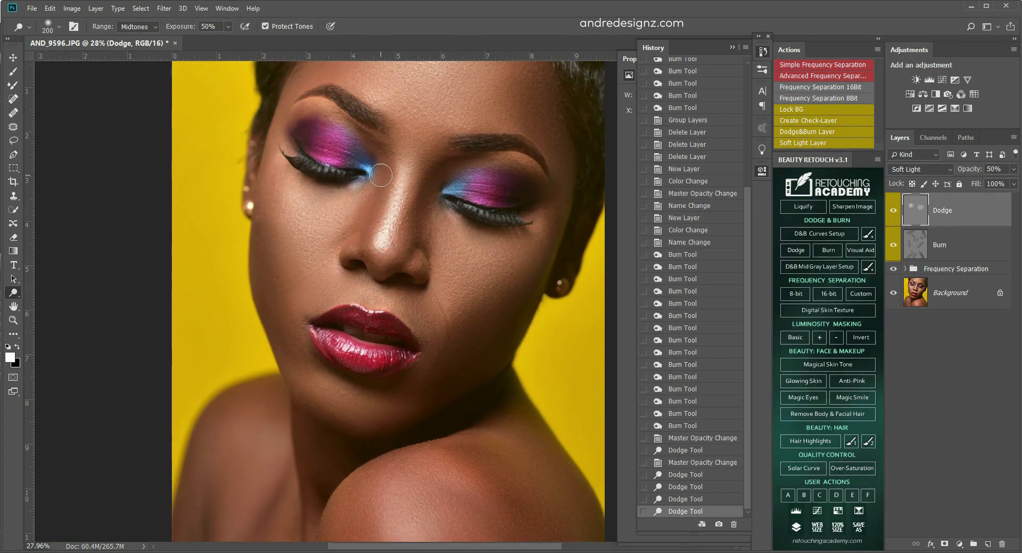
{"action": "scroll", "coordinate": [462, 163], "scroll_direction": "down", "scroll_amount": 2}
{"action": "scroll", "coordinate": [373, 203], "scroll_direction": "up", "scroll_amount": 2}
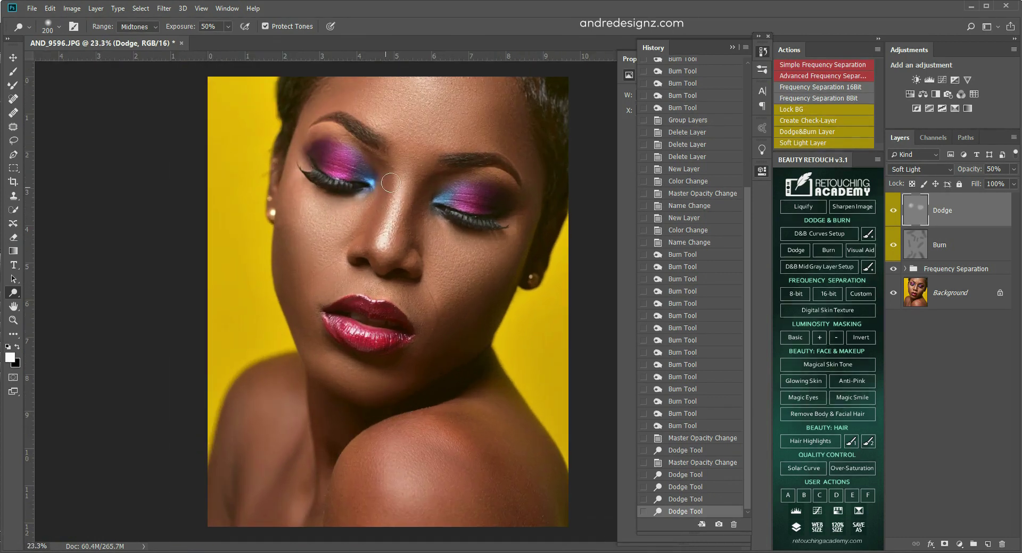
{"action": "scroll", "coordinate": [419, 167], "scroll_direction": "down", "scroll_amount": 4}
{"action": "key", "text": "]"}
{"action": "key", "text": "]"}
{"action": "key", "text": "]"}
{"action": "key", "text": "]"}
{"action": "key", "text": "]"}
{"action": "key", "text": "]"}
{"action": "key", "text": "]"}
{"action": "left_click", "coordinate": [413, 170]}
Step: Dodge the highlight on the front shoulder, then the rear shoulder with the brush reduced to 400 px
{"action": "scroll", "coordinate": [418, 340], "scroll_direction": "down", "scroll_amount": 2}
{"action": "mouse_move", "coordinate": [399, 394]}
{"action": "left_mouse_down"}
{"action": "mouse_move", "coordinate": [394, 423]}
{"action": "mouse_move", "coordinate": [391, 399]}
{"action": "mouse_move", "coordinate": [404, 431]}
{"action": "mouse_move", "coordinate": [403, 401]}
{"action": "mouse_move", "coordinate": [377, 463]}
{"action": "left_mouse_up"}
{"action": "key", "text": "["}
{"action": "key", "text": "["}
{"action": "left_click_drag", "start_coordinate": [327, 367], "coordinate": [284, 440]}
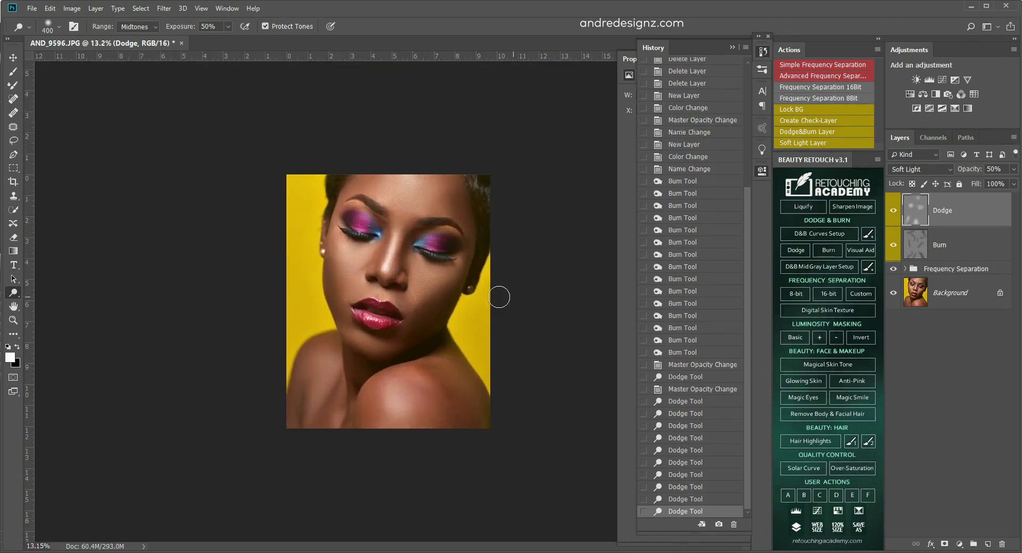
Step: Compare the portrait before and after retouching by showing only the Background layer and restoring all layers
{"action": "scroll", "coordinate": [598, 294], "scroll_direction": "down", "scroll_amount": 2}
{"action": "left_click", "coordinate": [893, 294], "text": "alt"}
{"action": "left_click", "coordinate": [893, 295], "text": "alt"}
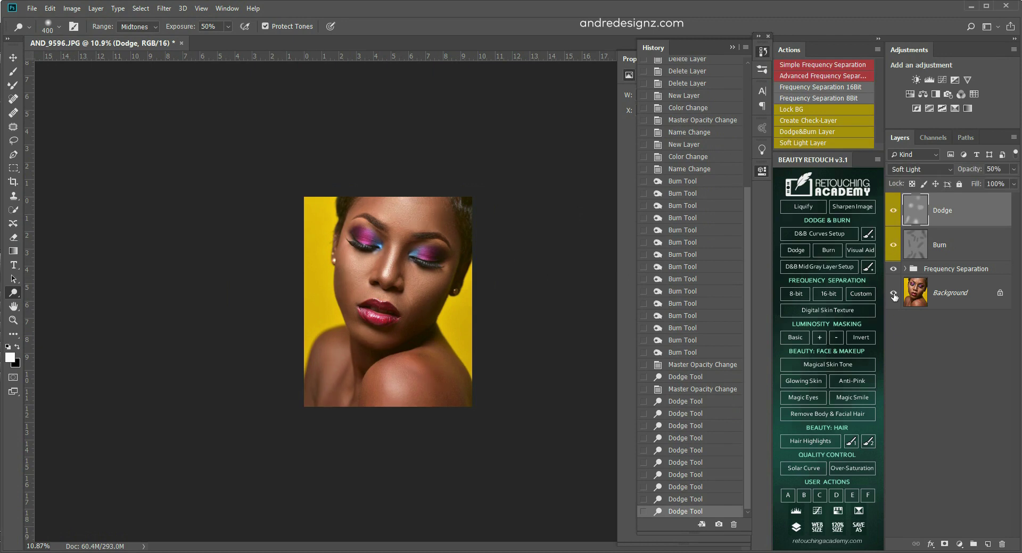
{"action": "left_click", "coordinate": [894, 296], "text": "alt"}
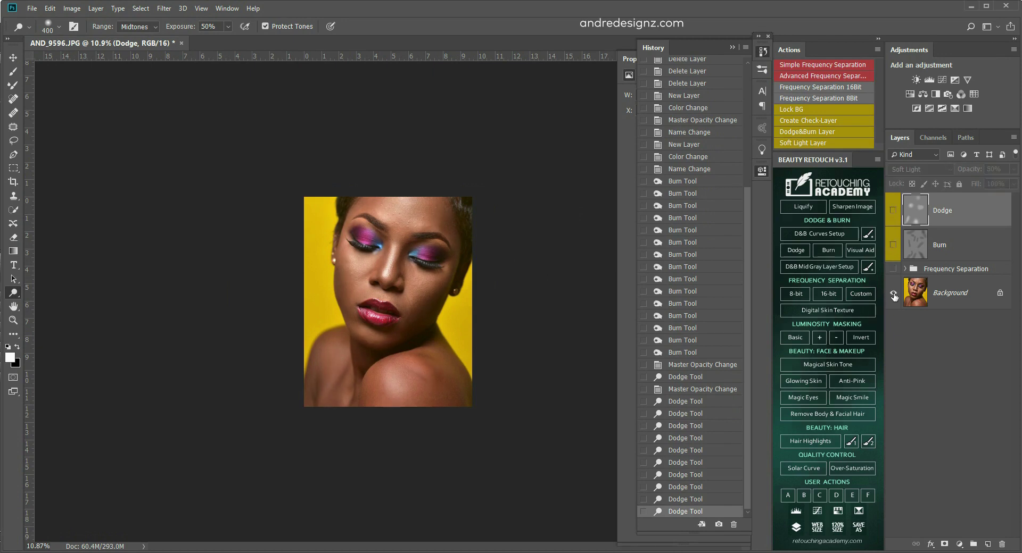
{"action": "left_click", "coordinate": [893, 296], "text": "alt"}
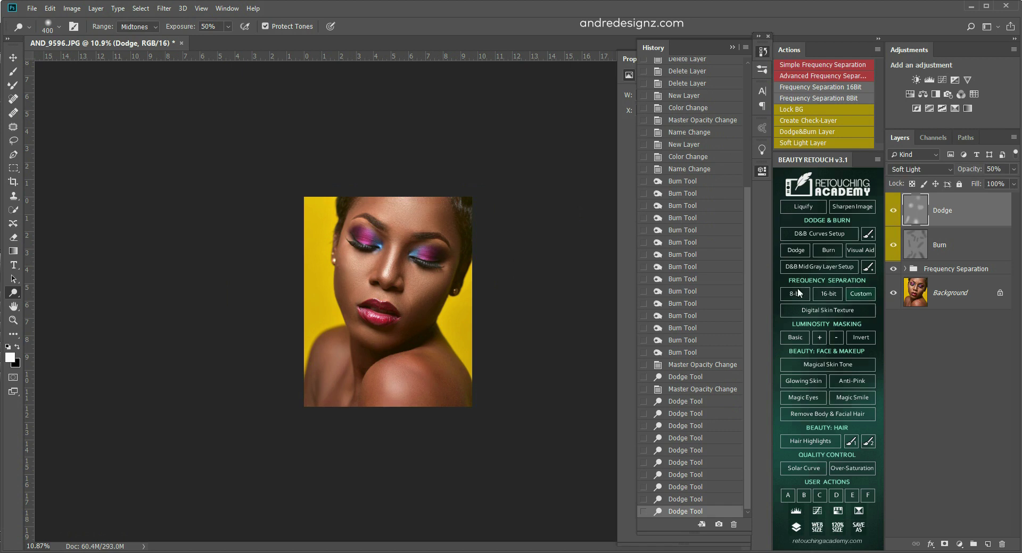
{"action": "scroll", "coordinate": [554, 280], "scroll_direction": "up", "scroll_amount": 2}
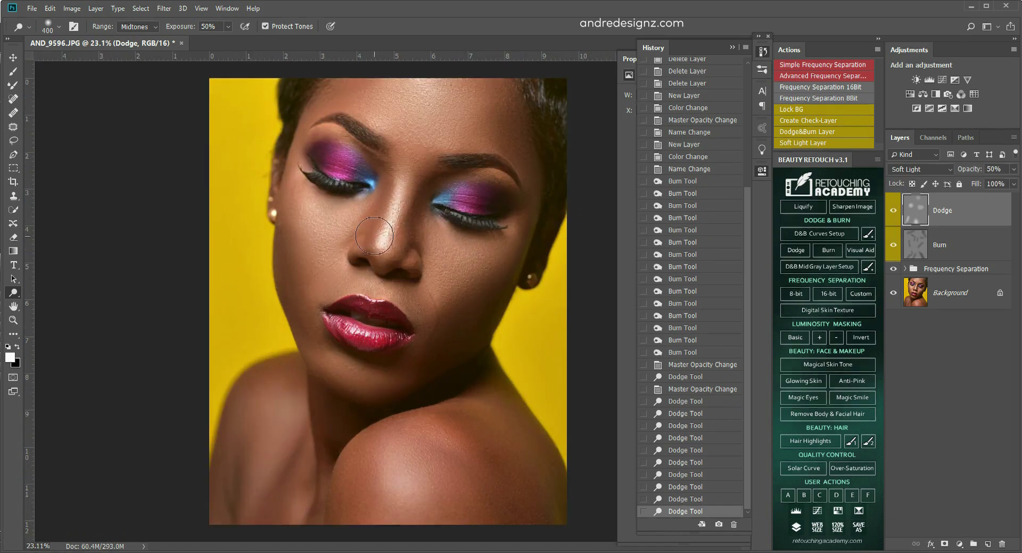
{"action": "scroll", "coordinate": [374, 237], "scroll_direction": "down", "scroll_amount": 1}
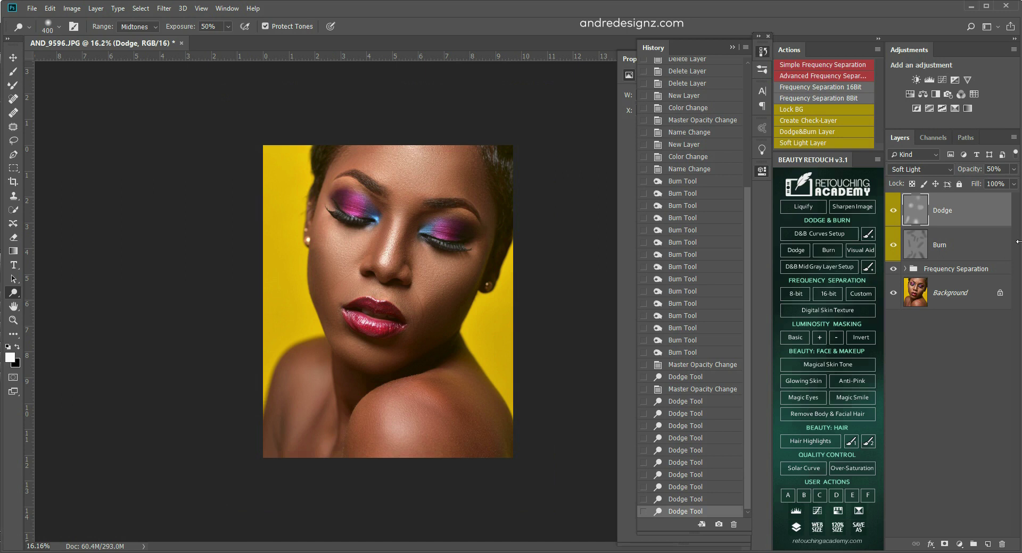
Step: Stamp all visible layers into a new layer above Dodge and duplicate the stamped layer
{"action": "key", "text": "ctrl+shift+alt+e"}
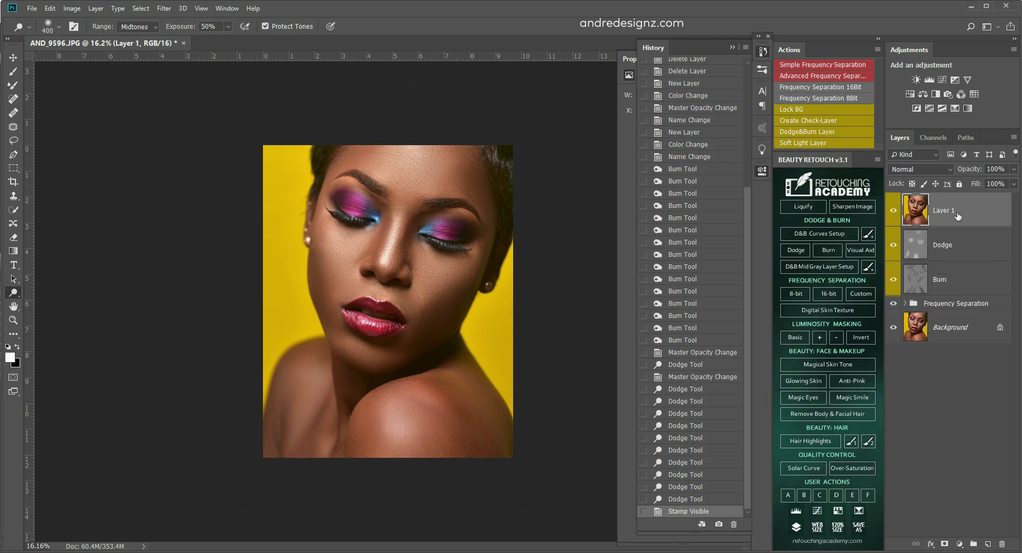
{"action": "left_click", "coordinate": [968, 245]}
{"action": "left_click", "coordinate": [960, 201]}
{"action": "key", "text": "ctrl+j"}
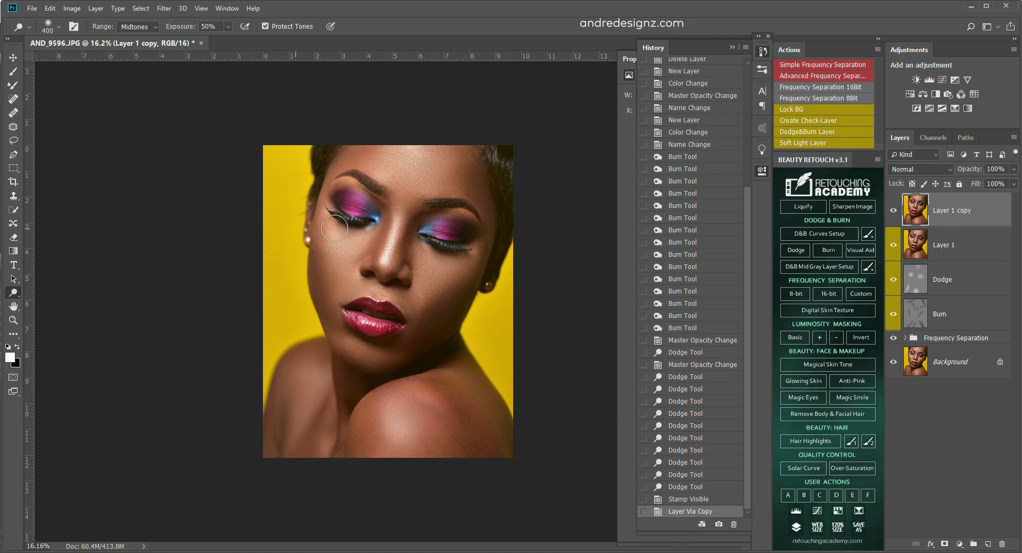
Step: Draw a closed Pen path on the yellow background around the stray hairs, following the hairline and ear edge
{"action": "scroll", "coordinate": [226, 227], "scroll_direction": "up", "scroll_amount": 5}
{"action": "left_click_drag", "start_coordinate": [298, 184], "coordinate": [397, 362]}
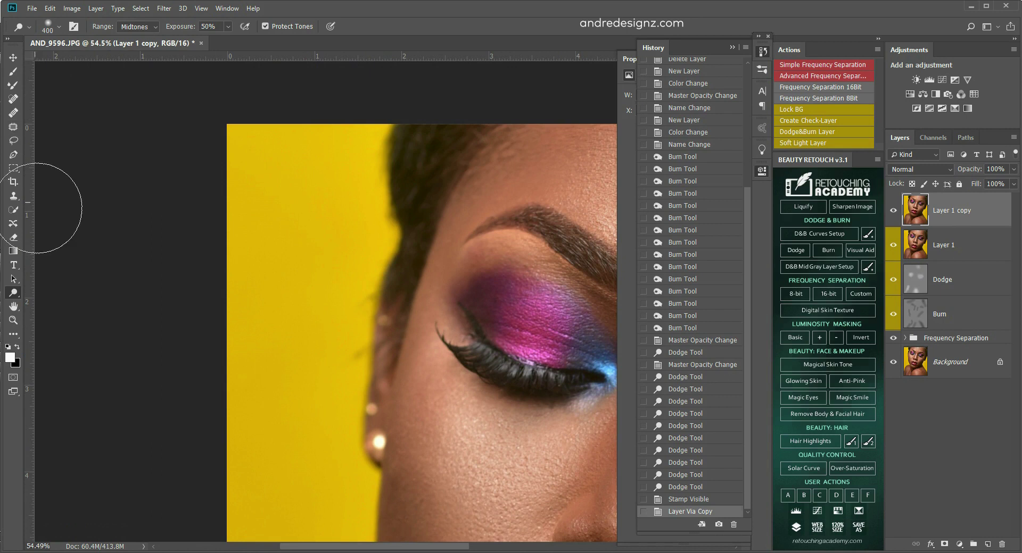
{"action": "left_click", "coordinate": [15, 155]}
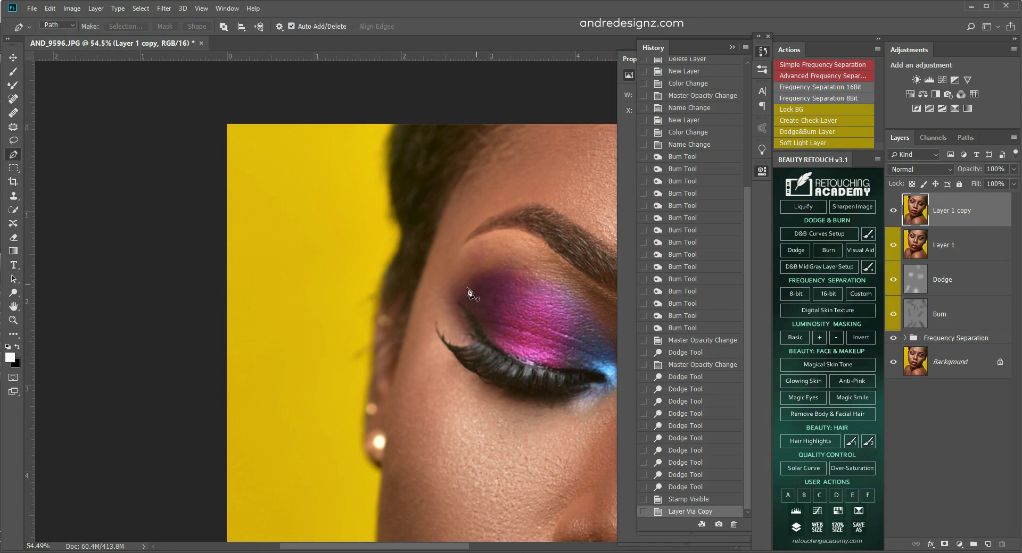
{"action": "left_click", "coordinate": [386, 251]}
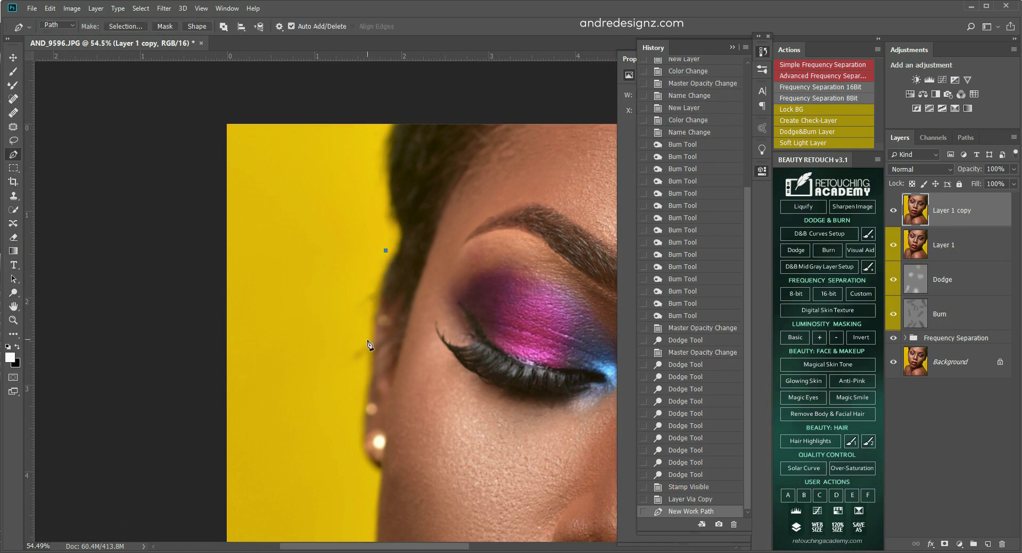
{"action": "left_click", "coordinate": [368, 360]}
{"action": "left_click_drag", "start_coordinate": [361, 386], "coordinate": [357, 394]}
{"action": "left_click_drag", "start_coordinate": [294, 379], "coordinate": [293, 363]}
{"action": "left_click_drag", "start_coordinate": [301, 296], "coordinate": [313, 280]}
{"action": "left_click", "coordinate": [364, 236]}
{"action": "left_click", "coordinate": [385, 250]}
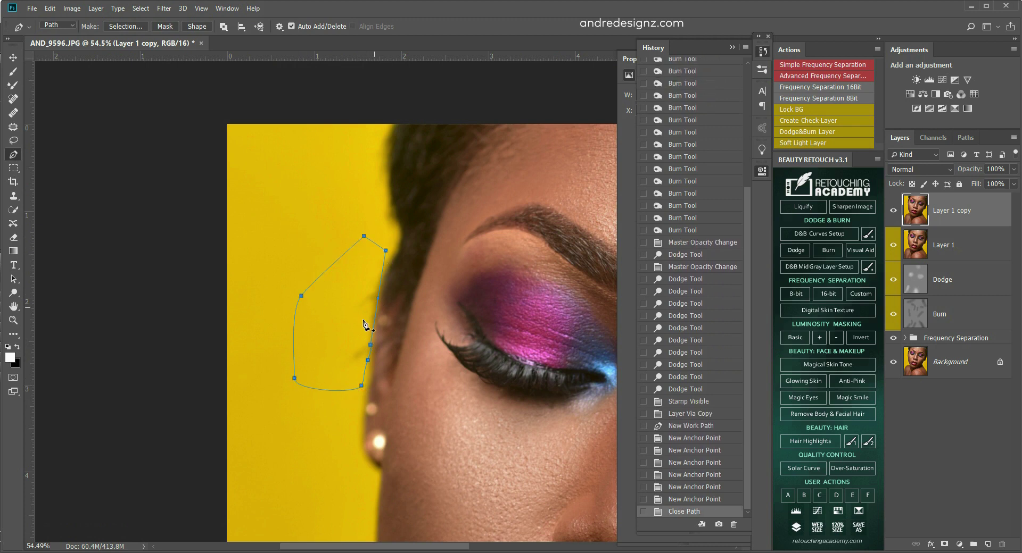
Step: Convert the closed path beside the ear into a selection
{"action": "right_click", "coordinate": [340, 318]}
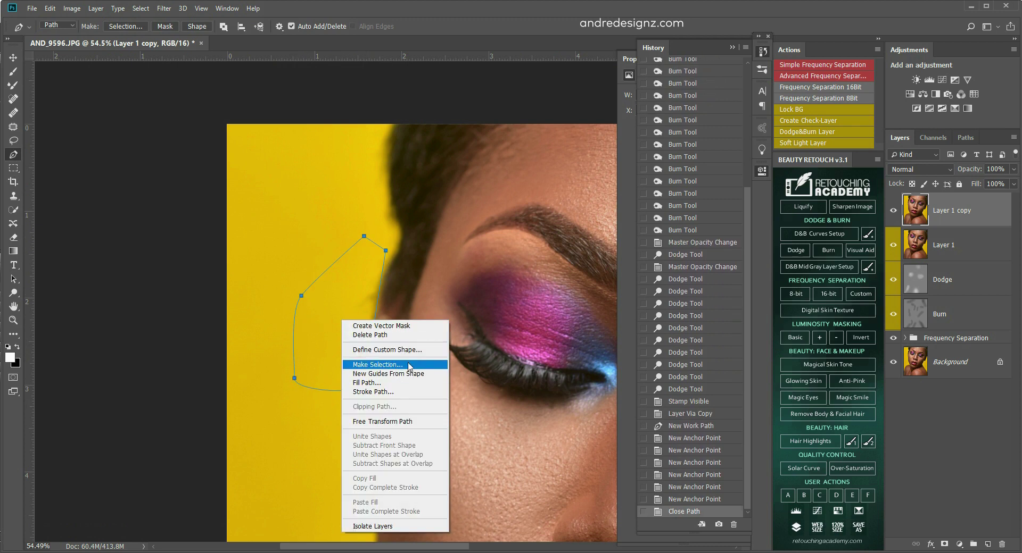
{"action": "left_click", "coordinate": [388, 365]}
{"action": "left_click", "coordinate": [565, 152]}
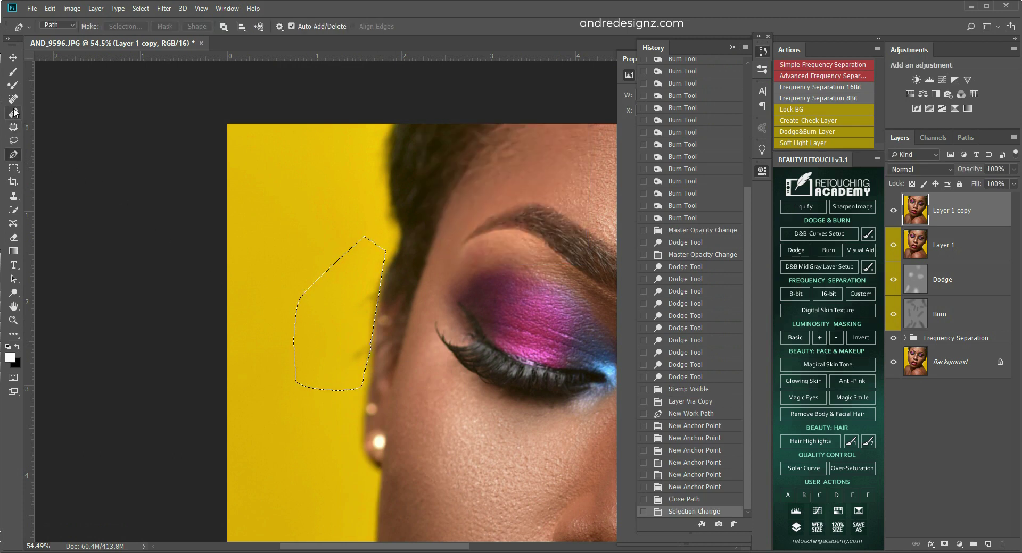
Step: Clone clean yellow background over the stray hairs inside the selection with a 125 px Clone Stamp, then deselect
{"action": "left_click", "coordinate": [14, 197]}
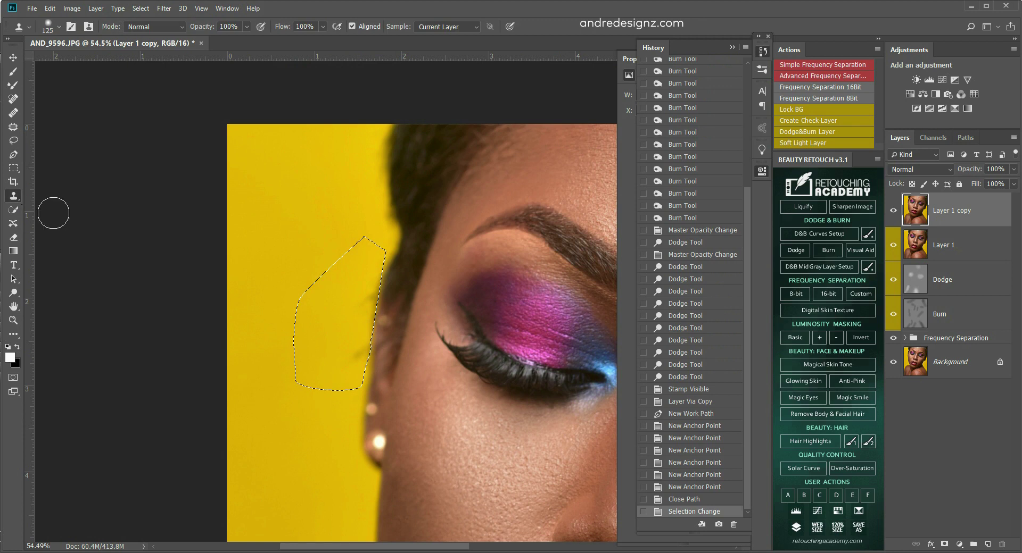
{"action": "left_click", "coordinate": [316, 283], "text": "alt"}
{"action": "left_click_drag", "start_coordinate": [365, 287], "coordinate": [344, 375]}
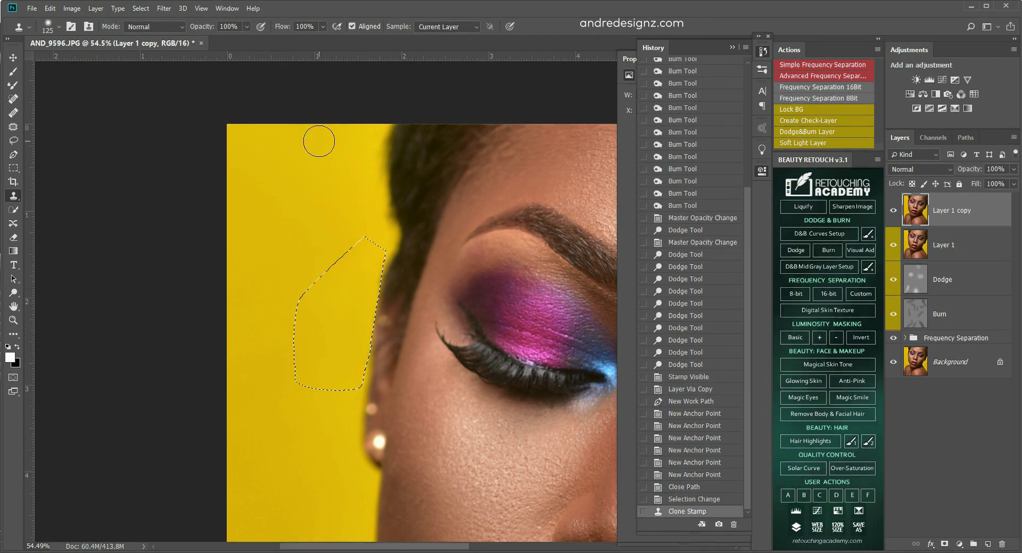
{"action": "key", "text": "ctrl+d"}
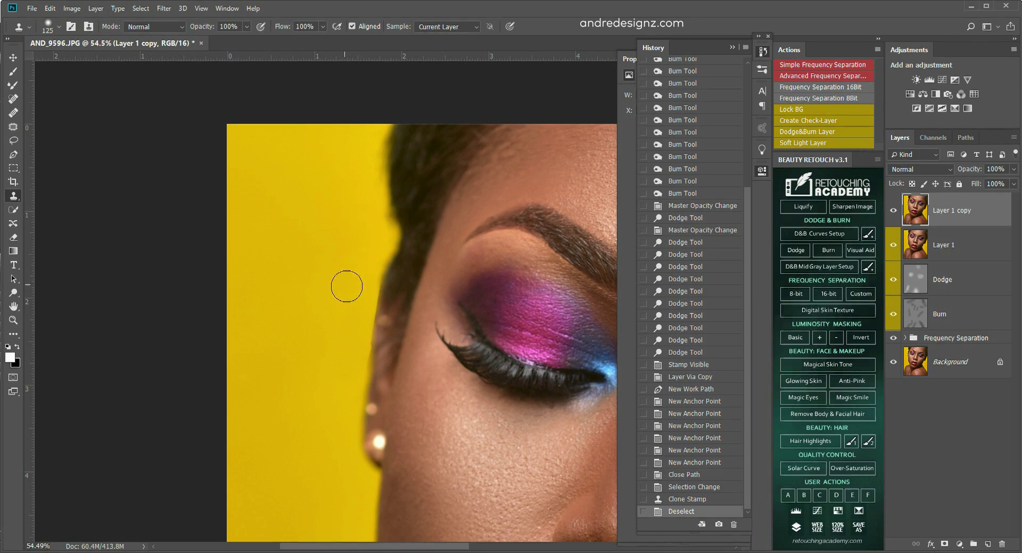
Step: Undo the deselection and the clone stroke beside the ear
{"action": "scroll", "coordinate": [349, 279], "scroll_direction": "down", "scroll_amount": 5}
{"action": "scroll", "coordinate": [258, 163], "scroll_direction": "up", "scroll_amount": 5}
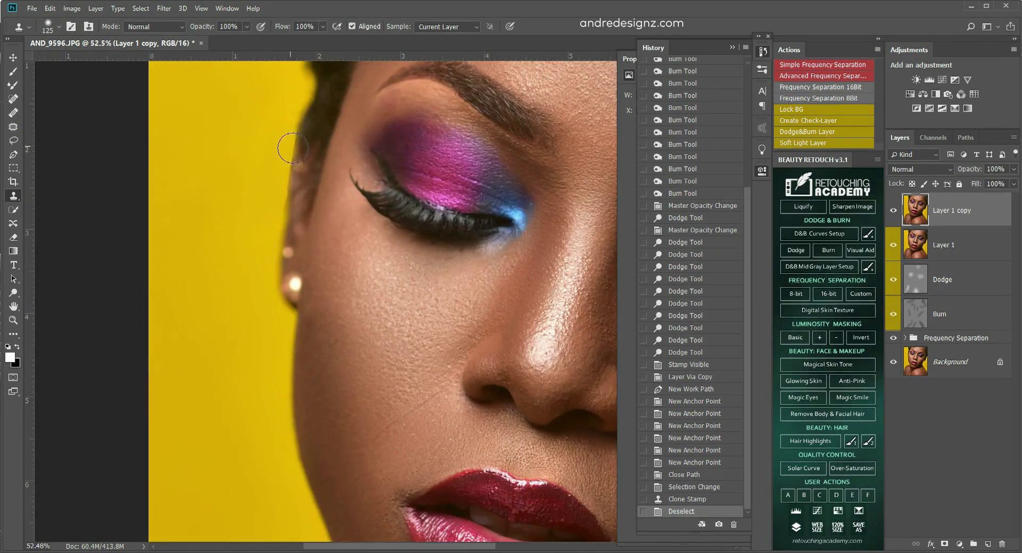
{"action": "key", "text": "ctrl+z"}
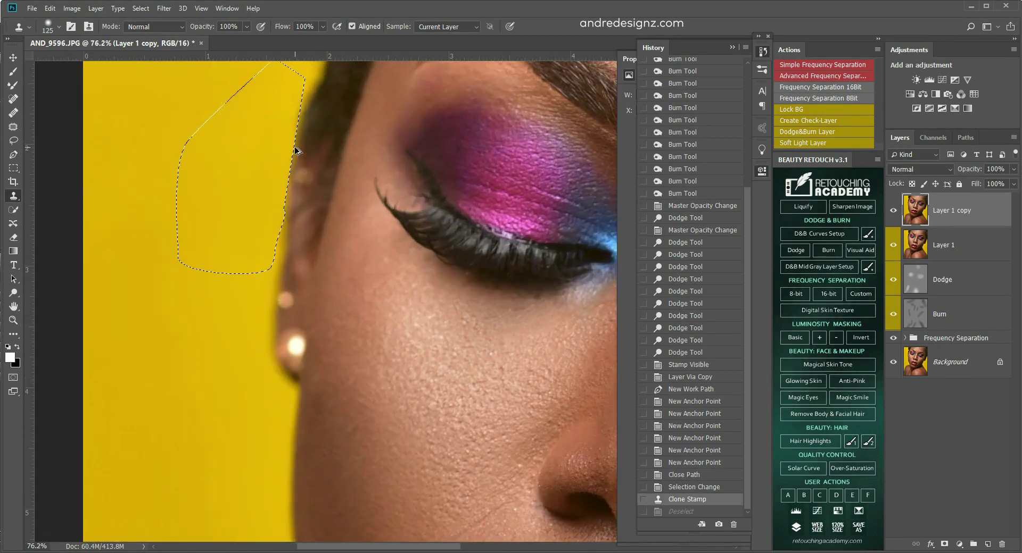
{"action": "key", "text": "ctrl+z"}
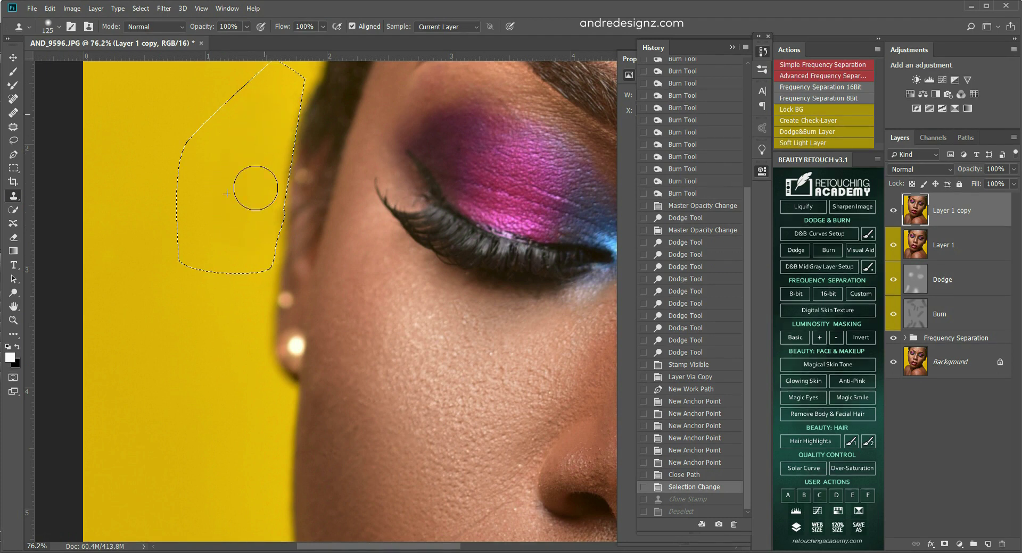
Step: Clone the yellow background over the selected area beside the ear again and deselect it
{"action": "left_click_drag", "start_coordinate": [251, 210], "coordinate": [235, 246]}
{"action": "key", "text": "ctrl+d"}
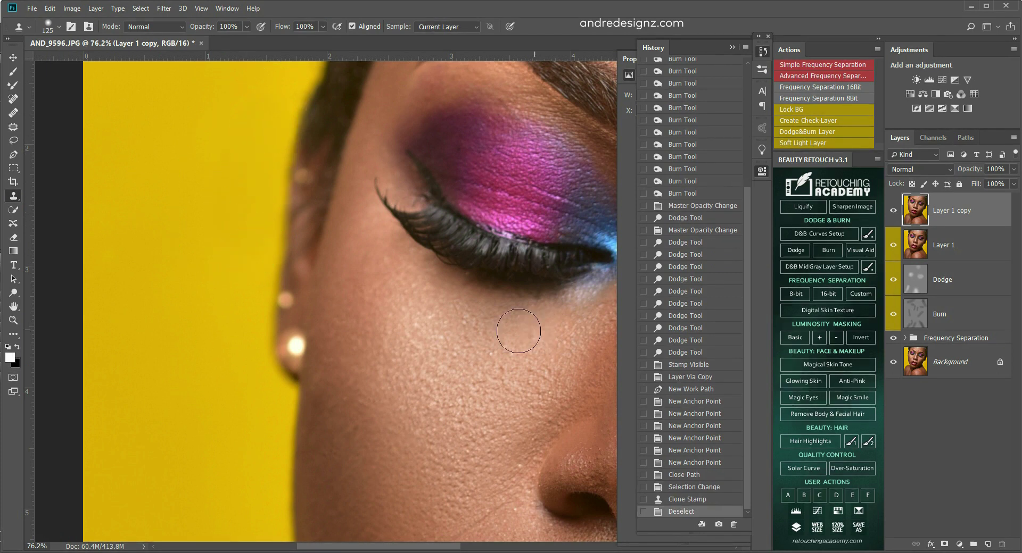
{"action": "scroll", "coordinate": [236, 367], "scroll_direction": "down", "scroll_amount": 5}
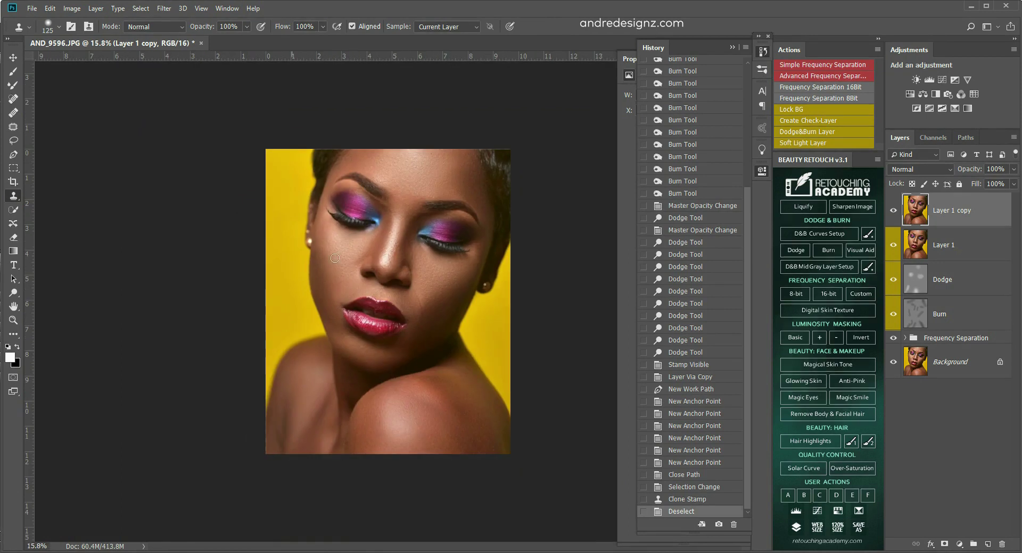
{"action": "scroll", "coordinate": [387, 303], "scroll_direction": "up", "scroll_amount": 3}
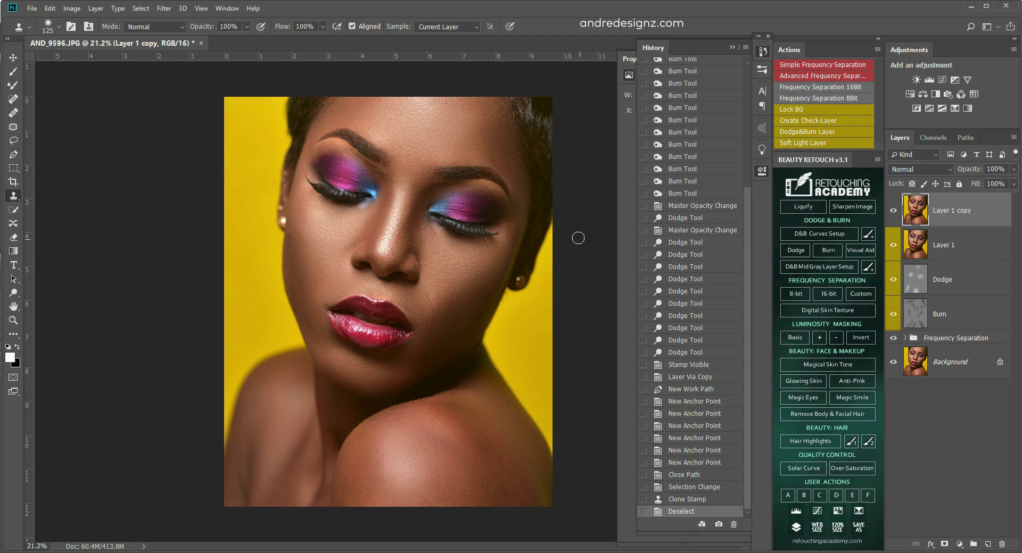
{"action": "scroll", "coordinate": [516, 324], "scroll_direction": "down", "scroll_amount": 2}
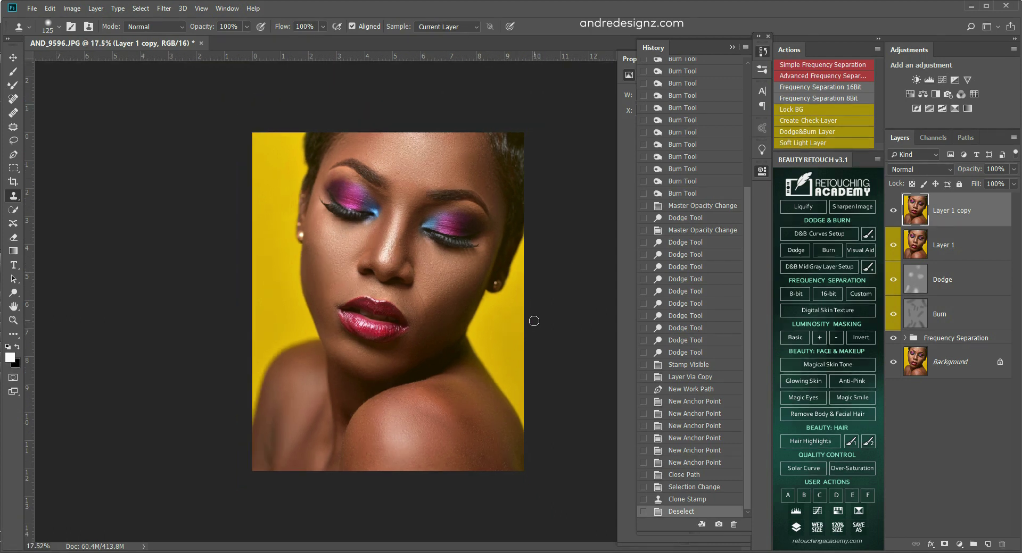